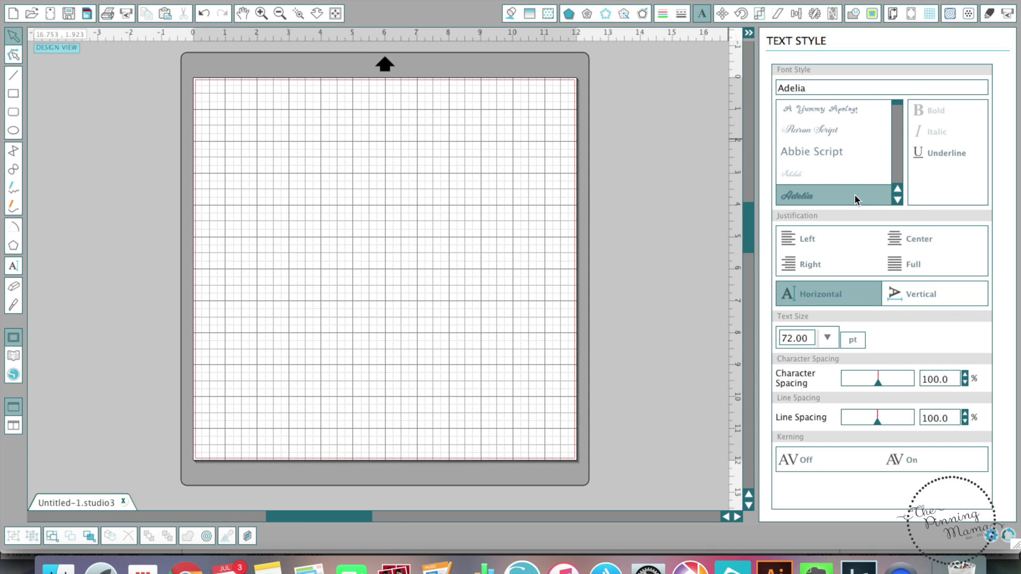
{"action": "left_click", "coordinate": [896, 200]}
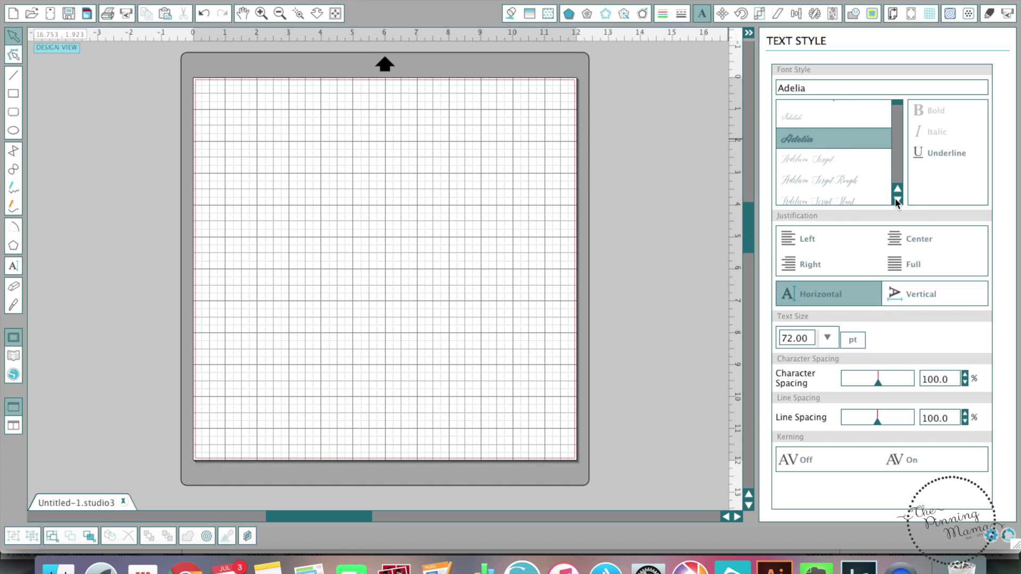
{"action": "left_click", "coordinate": [897, 200]}
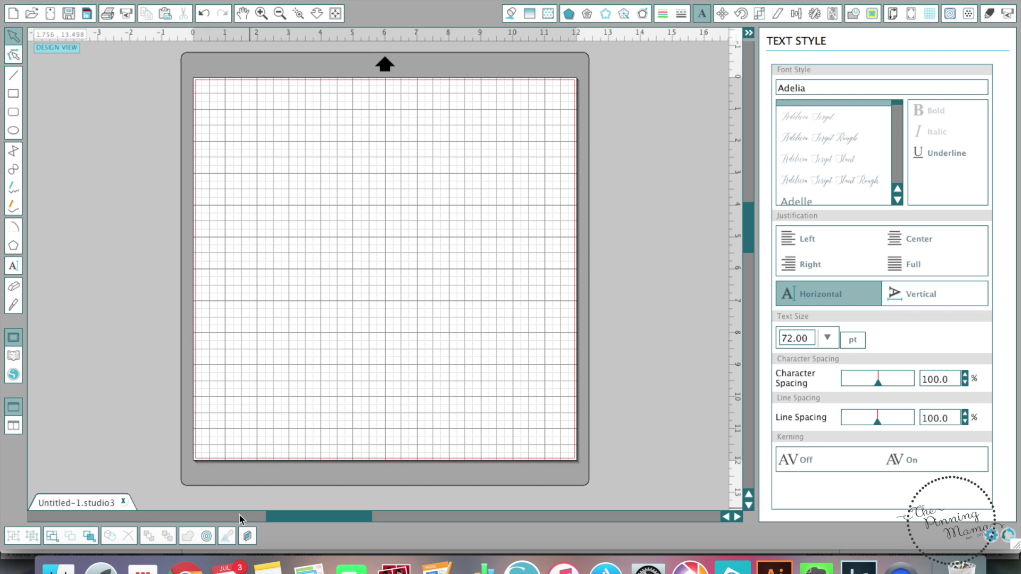
Switch to the wordmark.it page in Chrome and load previews of the word "Dance" in the installed fonts.
{"action": "right_click", "coordinate": [187, 566]}
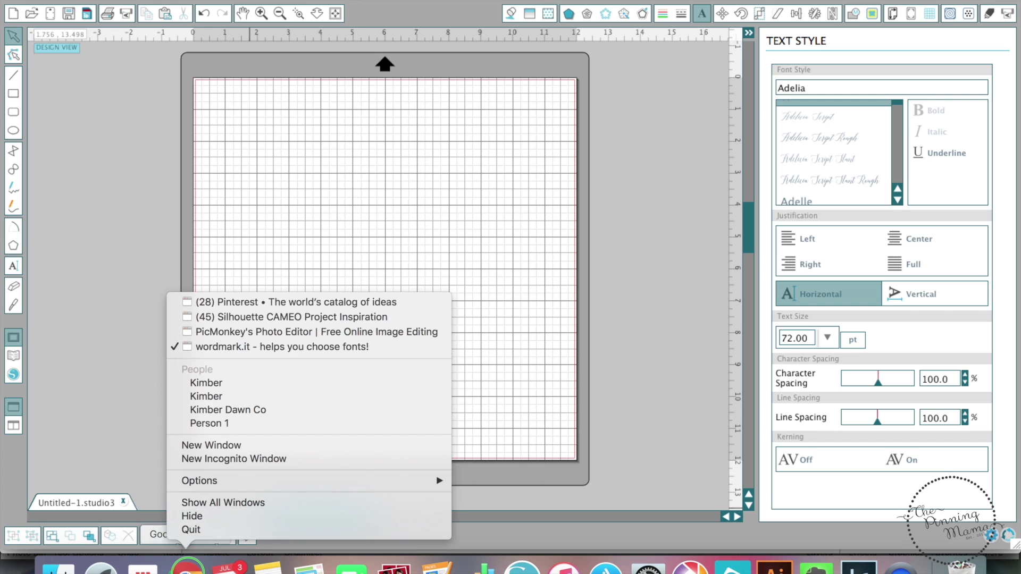
{"action": "left_click", "coordinate": [223, 349]}
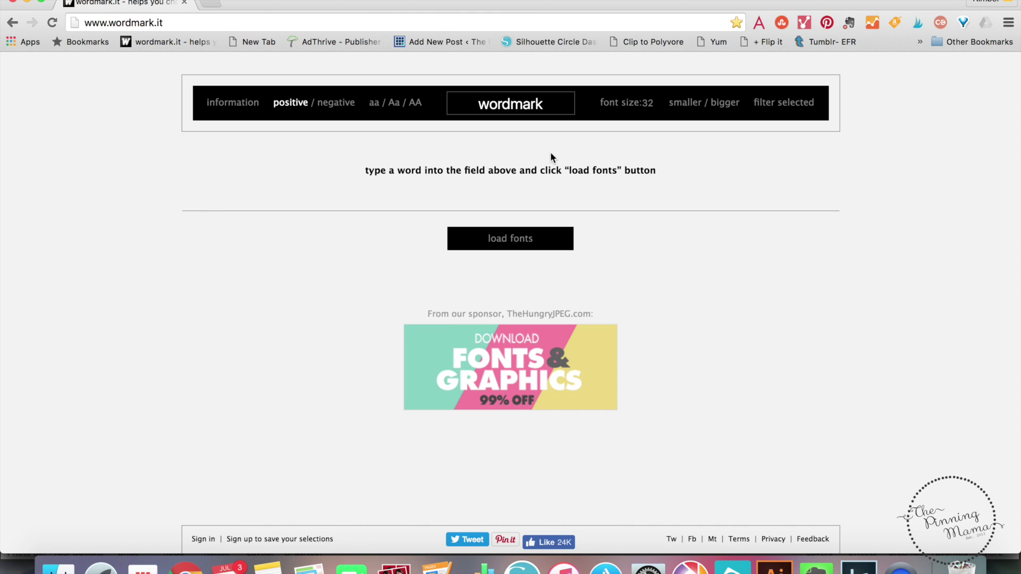
{"action": "left_click", "coordinate": [554, 97]}
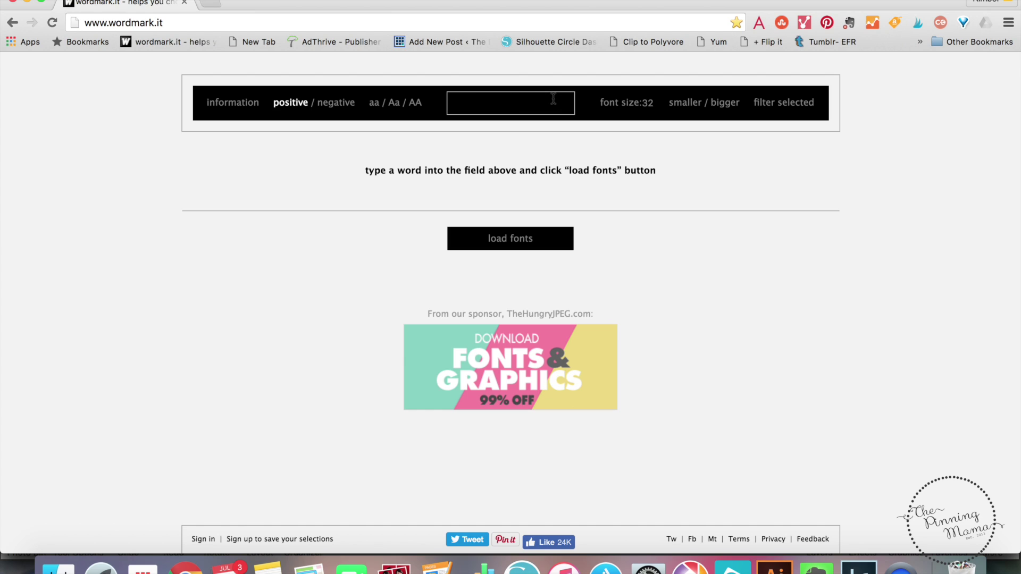
{"action": "type", "text": "Dance"}
{"action": "key", "text": "Return"}
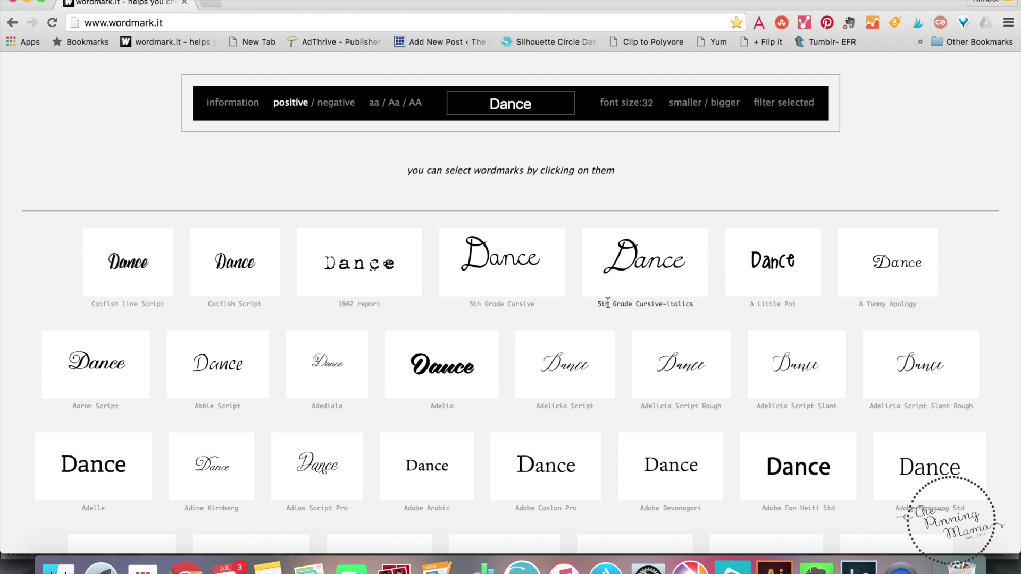
Try the font previews at a font size of 256.
{"action": "scroll", "coordinate": [608, 301], "scroll_direction": "down", "scroll_amount": 3}
{"action": "scroll", "coordinate": [607, 301], "scroll_direction": "down", "scroll_amount": 5}
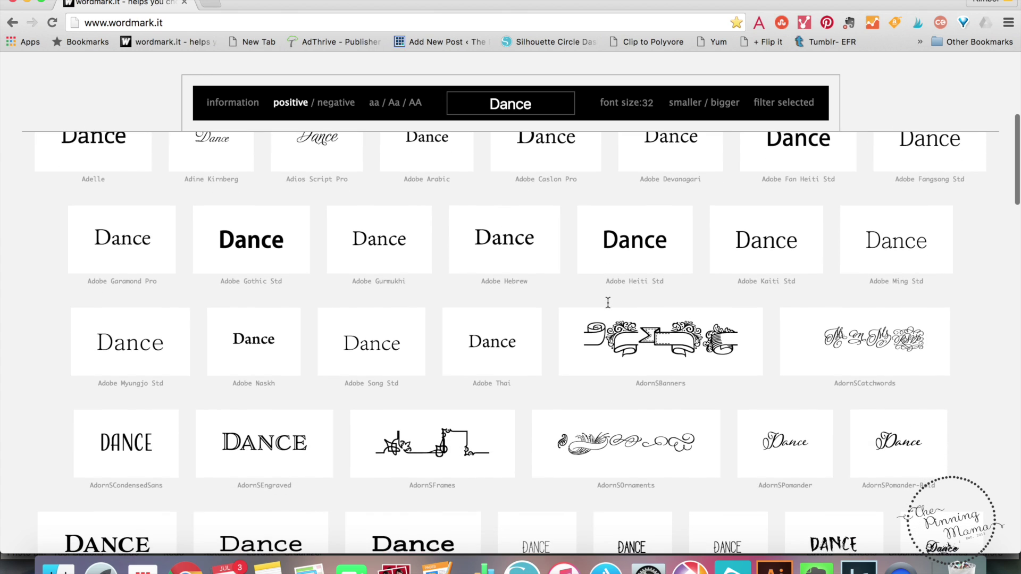
{"action": "scroll", "coordinate": [608, 303], "scroll_direction": "down", "scroll_amount": 2}
{"action": "left_click", "coordinate": [648, 103]}
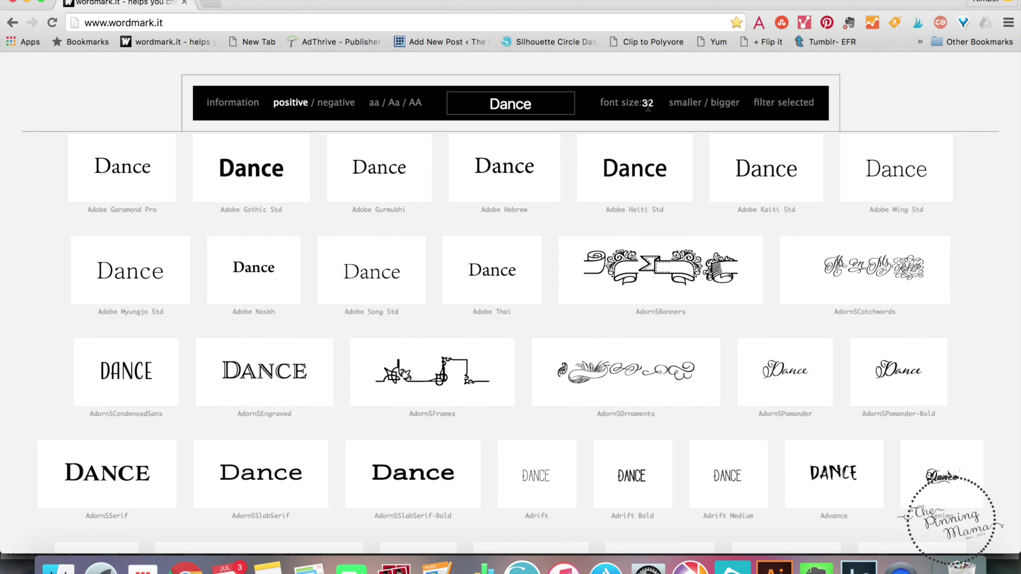
{"action": "double_click", "coordinate": [648, 103]}
{"action": "type", "text": "256"}
{"action": "key", "text": "Return"}
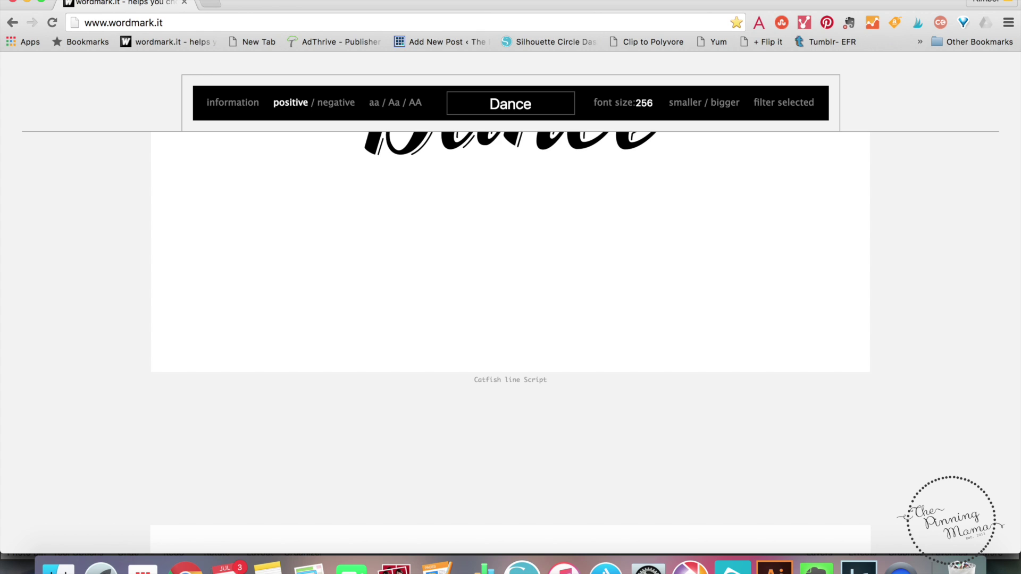
Set the preview font size to 60.
{"action": "double_click", "coordinate": [645, 103]}
{"action": "type", "text": "60"}
{"action": "key", "text": "Return"}
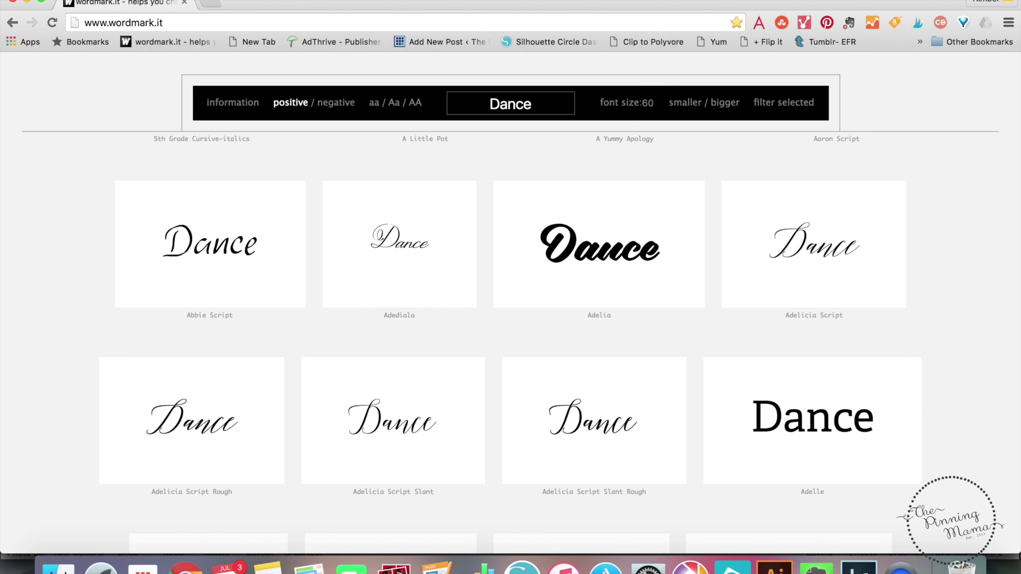
Try the wordmark previews in negative and return them to positive.
{"action": "scroll", "coordinate": [643, 316], "scroll_direction": "down", "scroll_amount": 3}
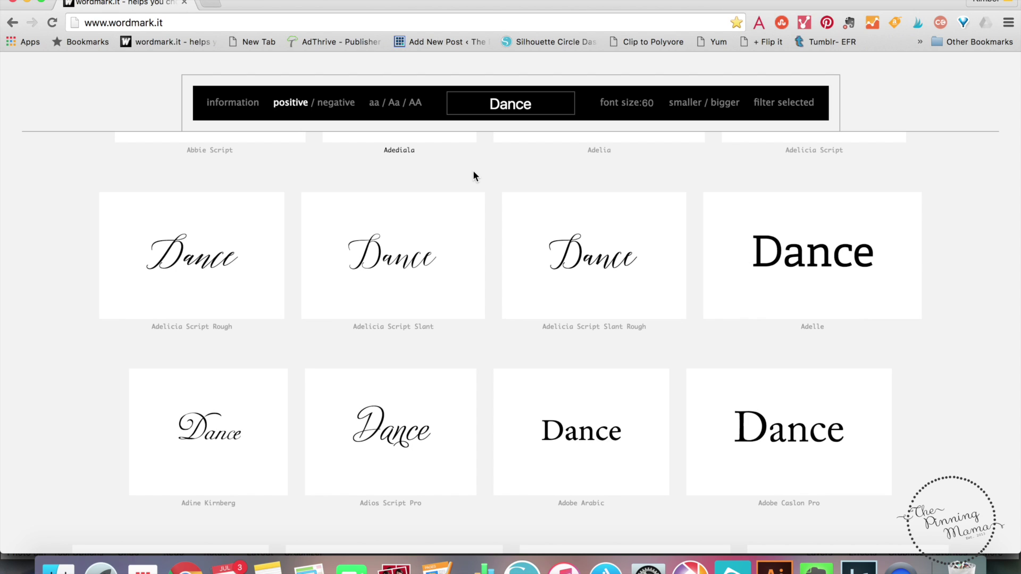
{"action": "left_click", "coordinate": [337, 109]}
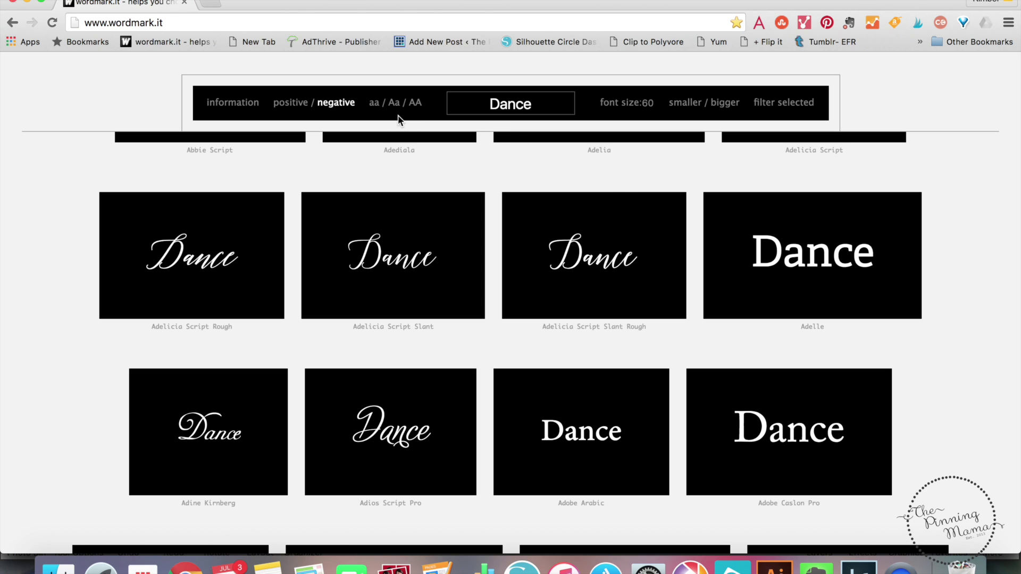
{"action": "left_click", "coordinate": [287, 109]}
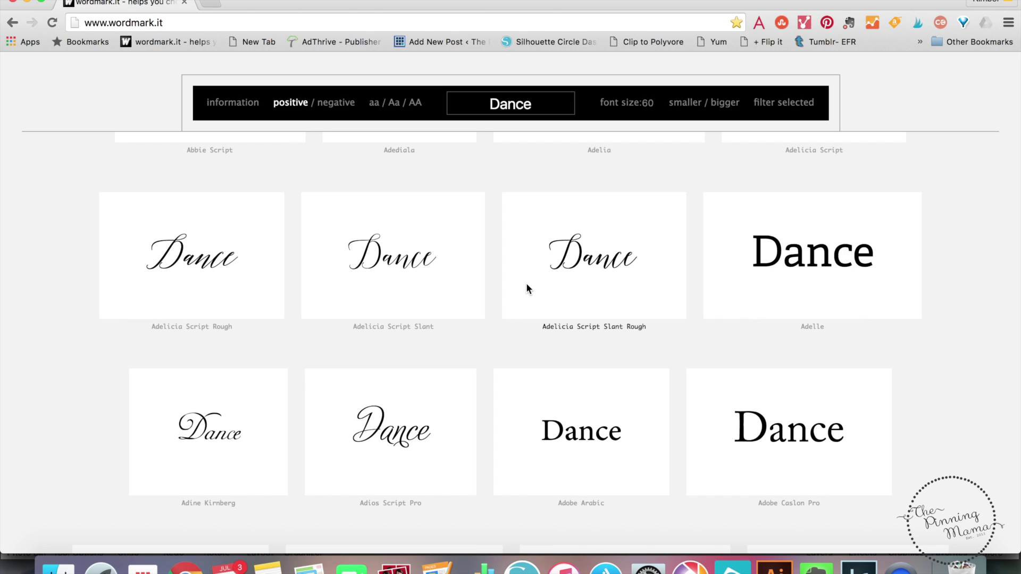
Select the Adelicia Script Rough, Adobe Caslon Pro, AdornSSerif, Allura and An Accidental Kiss wordmarks.
{"action": "left_click", "coordinate": [234, 271]}
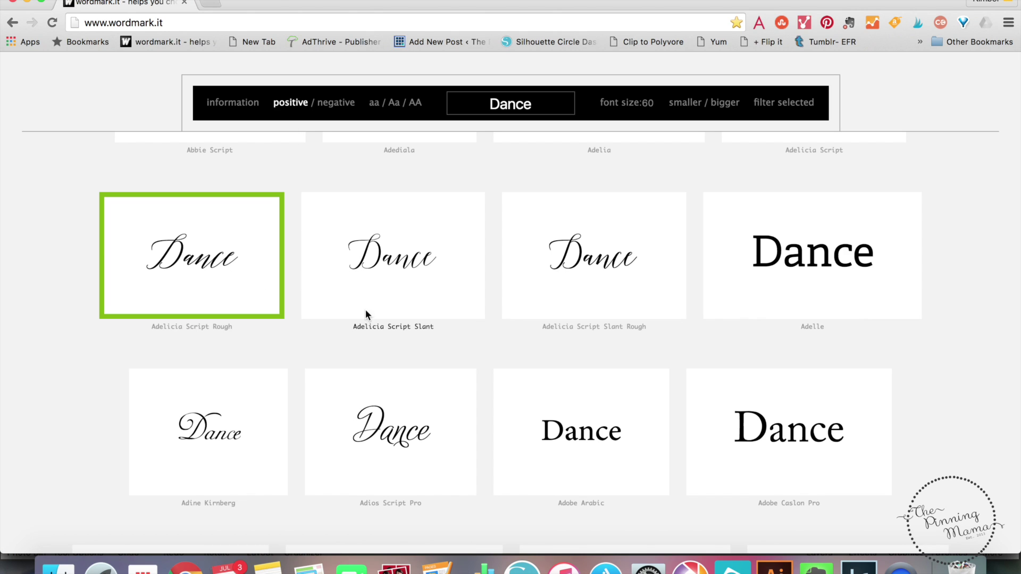
{"action": "scroll", "coordinate": [385, 320], "scroll_direction": "down", "scroll_amount": 4}
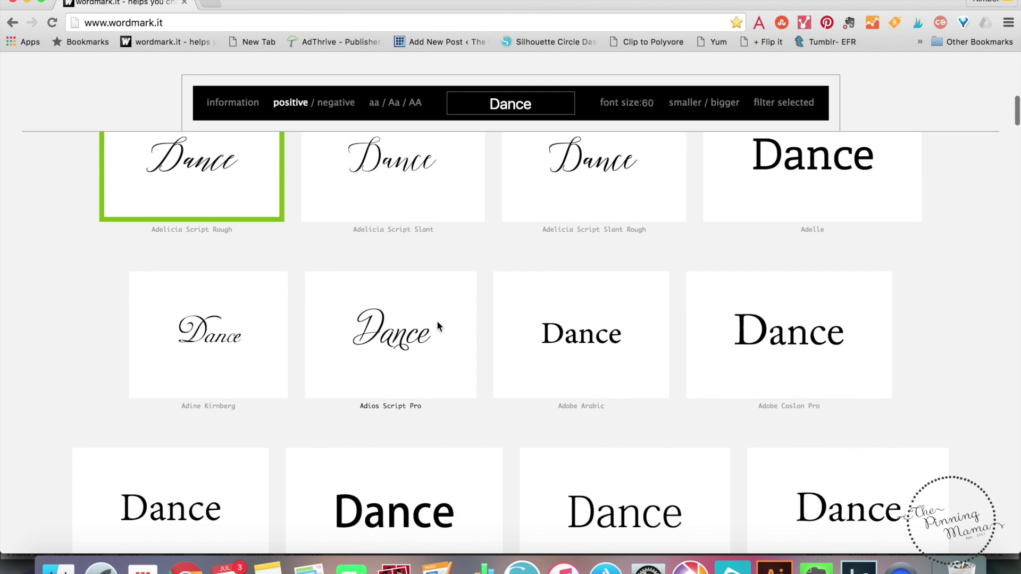
{"action": "scroll", "coordinate": [755, 336], "scroll_direction": "down", "scroll_amount": 20}
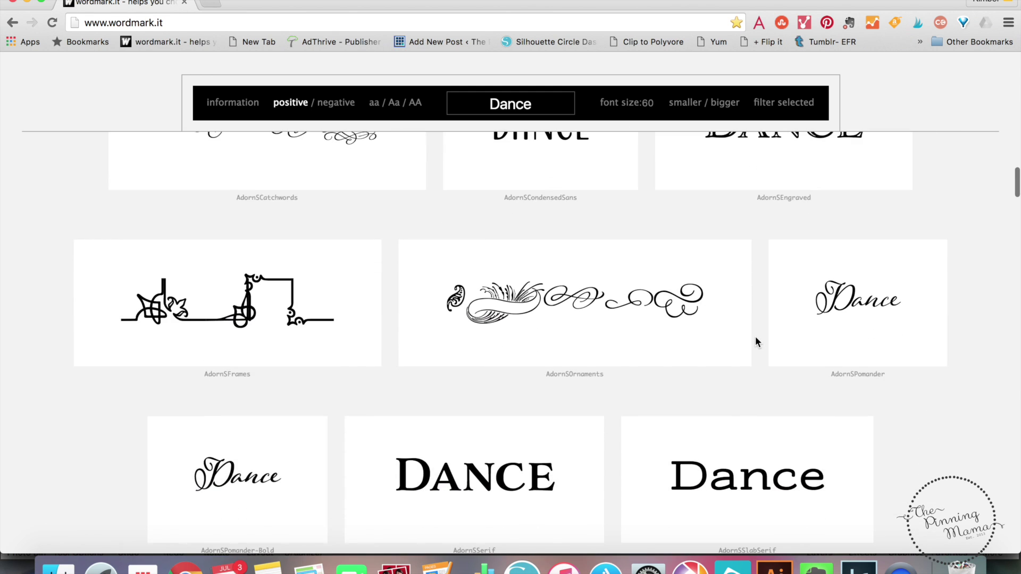
{"action": "scroll", "coordinate": [638, 342], "scroll_direction": "down", "scroll_amount": 7}
{"action": "left_click", "coordinate": [531, 343]}
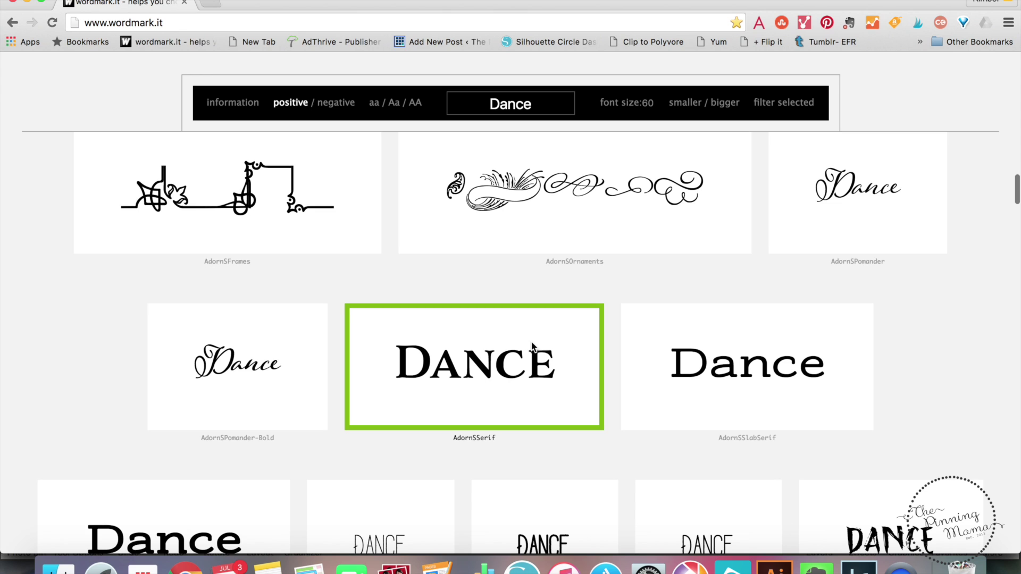
{"action": "scroll", "coordinate": [531, 347], "scroll_direction": "down", "scroll_amount": 20}
{"action": "scroll", "coordinate": [531, 343], "scroll_direction": "down", "scroll_amount": 3}
{"action": "left_click", "coordinate": [598, 415]}
{"action": "scroll", "coordinate": [597, 416], "scroll_direction": "down", "scroll_amount": 8}
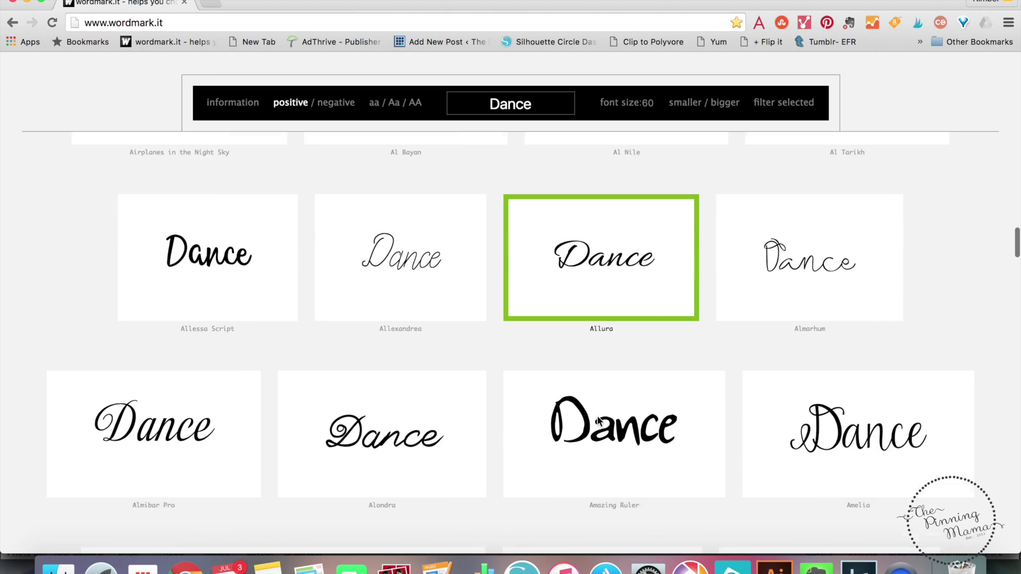
{"action": "scroll", "coordinate": [598, 416], "scroll_direction": "down", "scroll_amount": 3}
{"action": "left_click", "coordinate": [562, 437]}
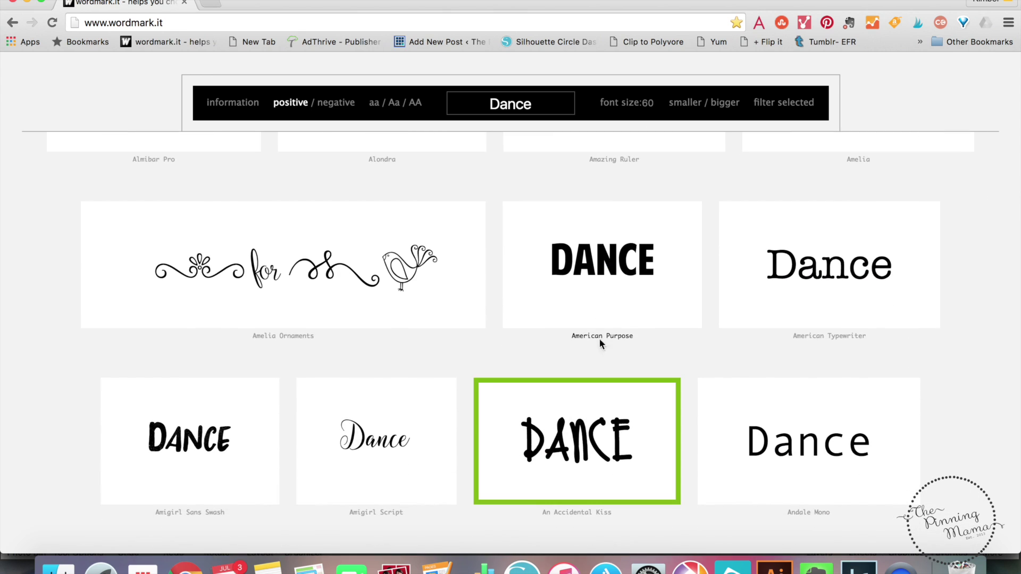
Filter the previews to the selected wordmarks and remove Adobe Caslon Pro from the selection.
{"action": "left_click", "coordinate": [772, 105]}
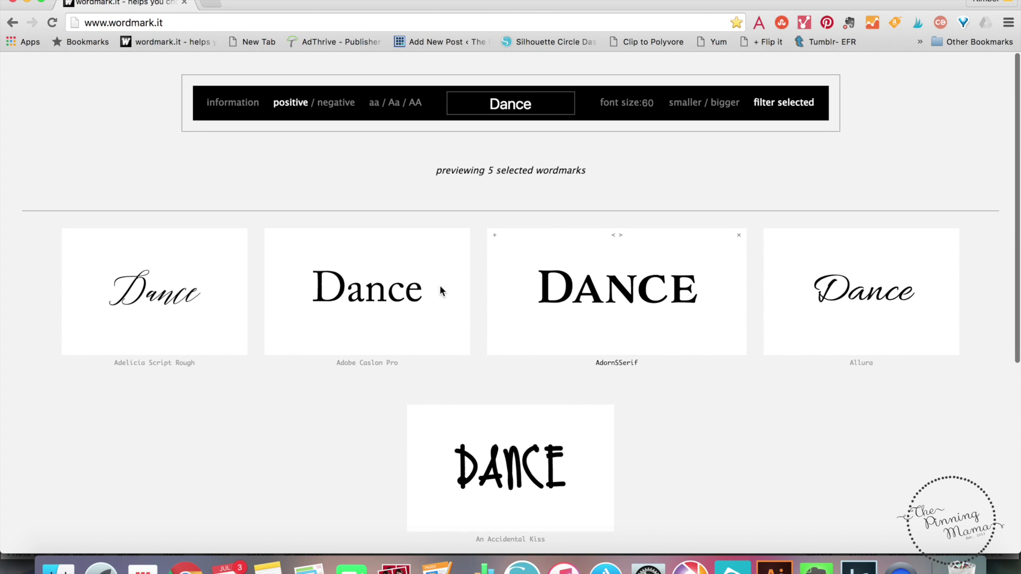
{"action": "mouse_move", "coordinate": [517, 417]}
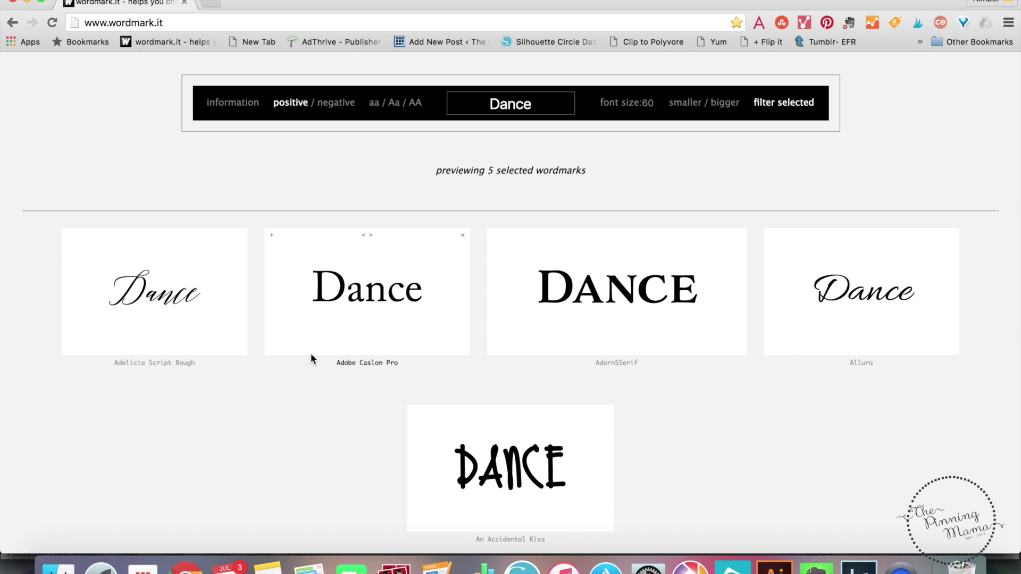
{"action": "left_click", "coordinate": [465, 237]}
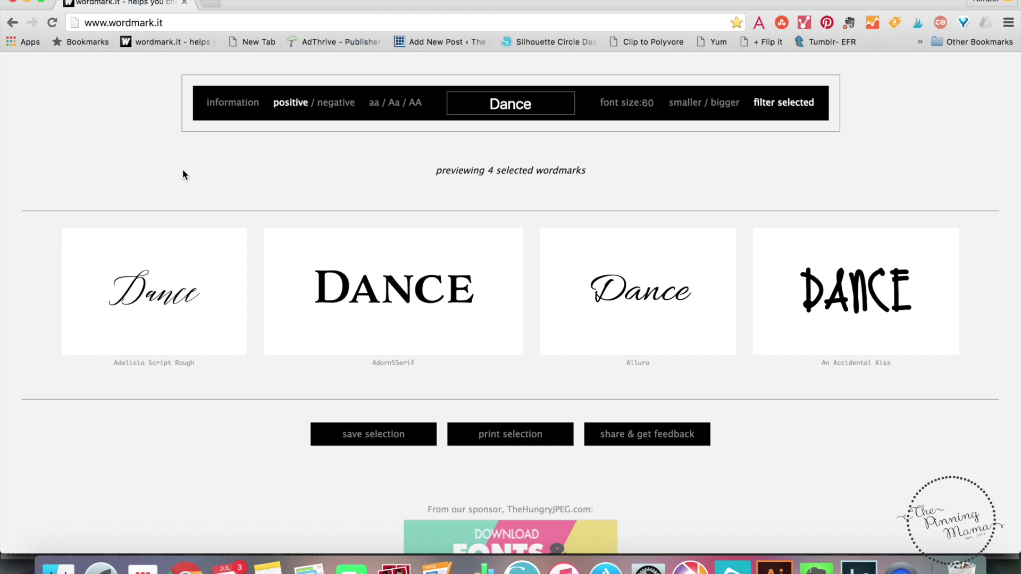
Switch to Silhouette Studio and add the text "Dance" in Adelia at 72 pt on the upper part of the mat.
{"action": "left_click", "coordinate": [522, 567]}
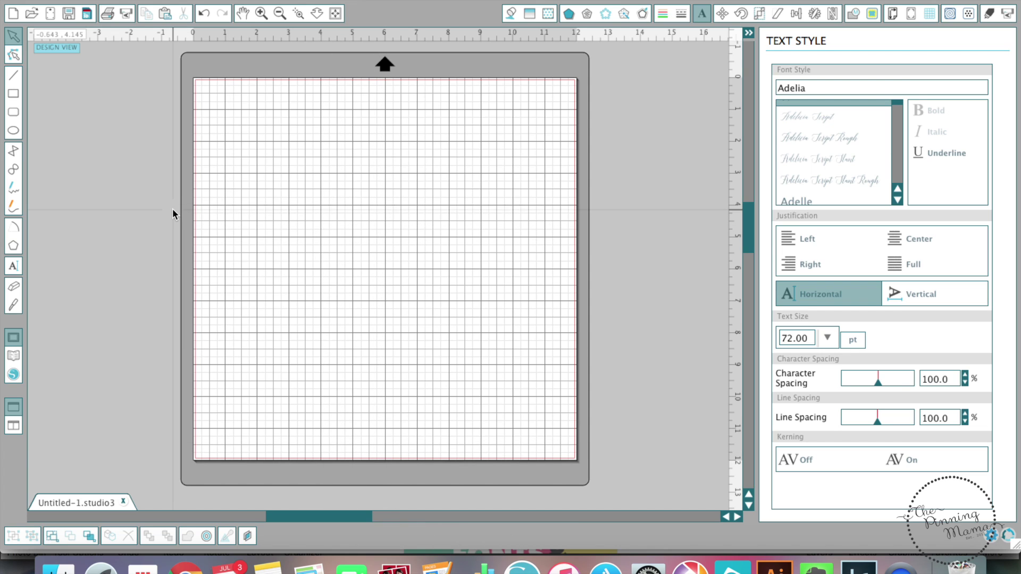
{"action": "left_click", "coordinate": [19, 270]}
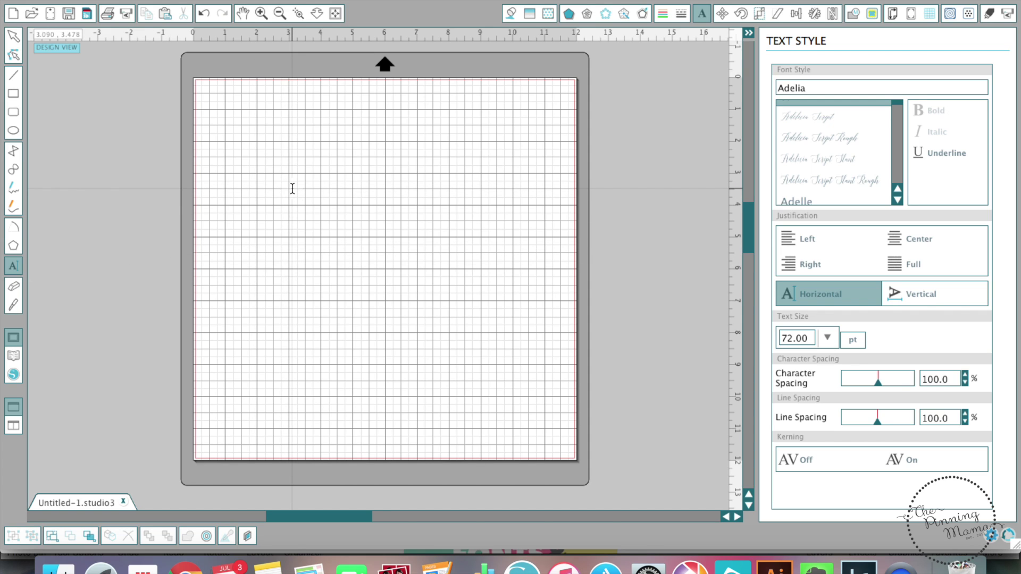
{"action": "left_click", "coordinate": [307, 229]}
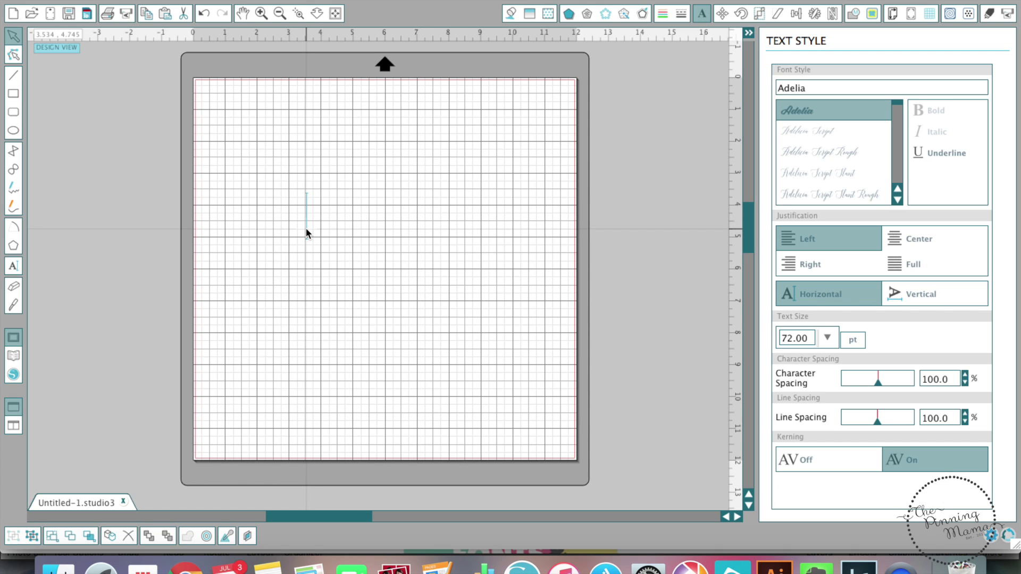
{"action": "type", "text": "Da"}
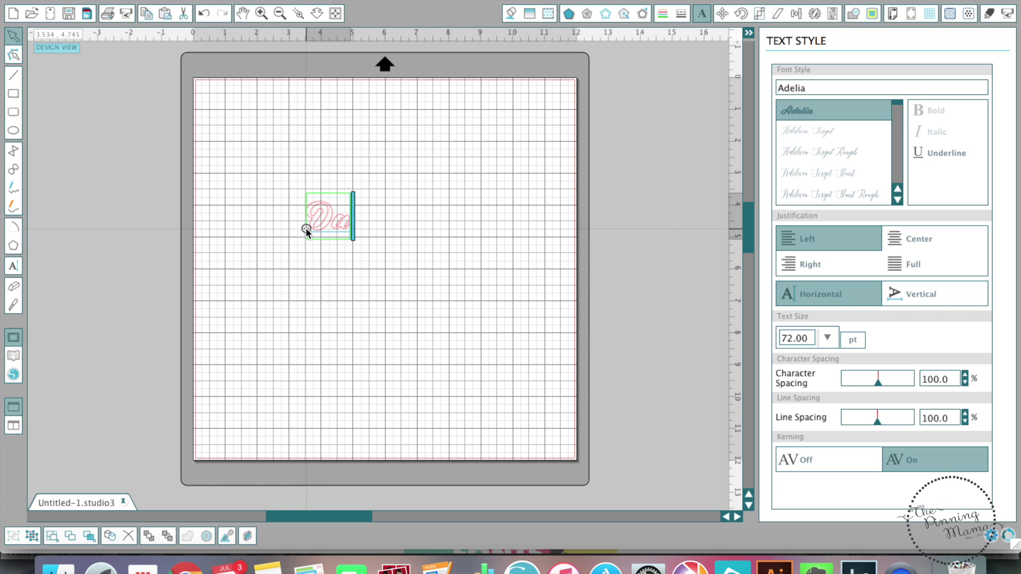
{"action": "type", "text": "nce"}
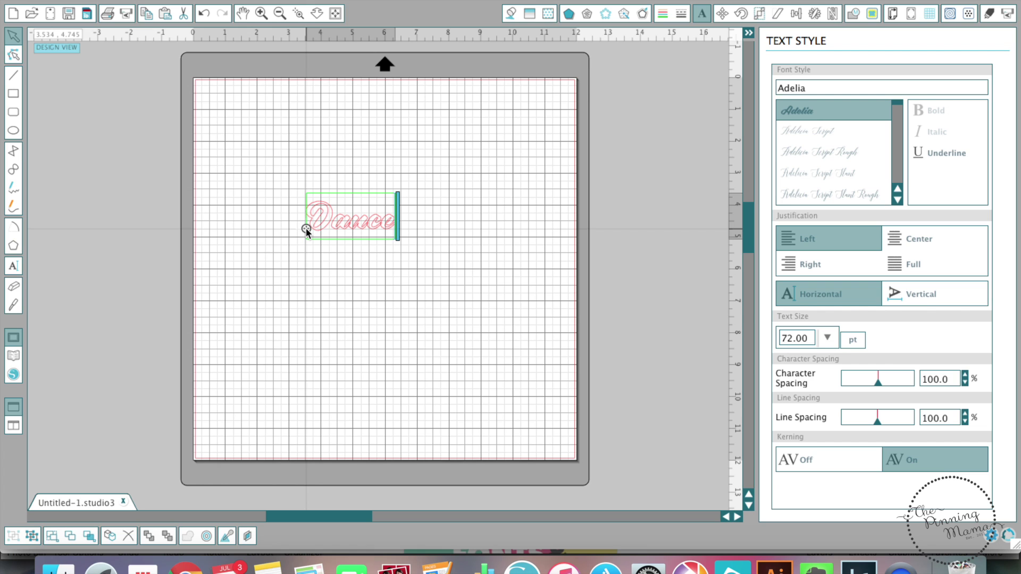
{"action": "left_click", "coordinate": [261, 13]}
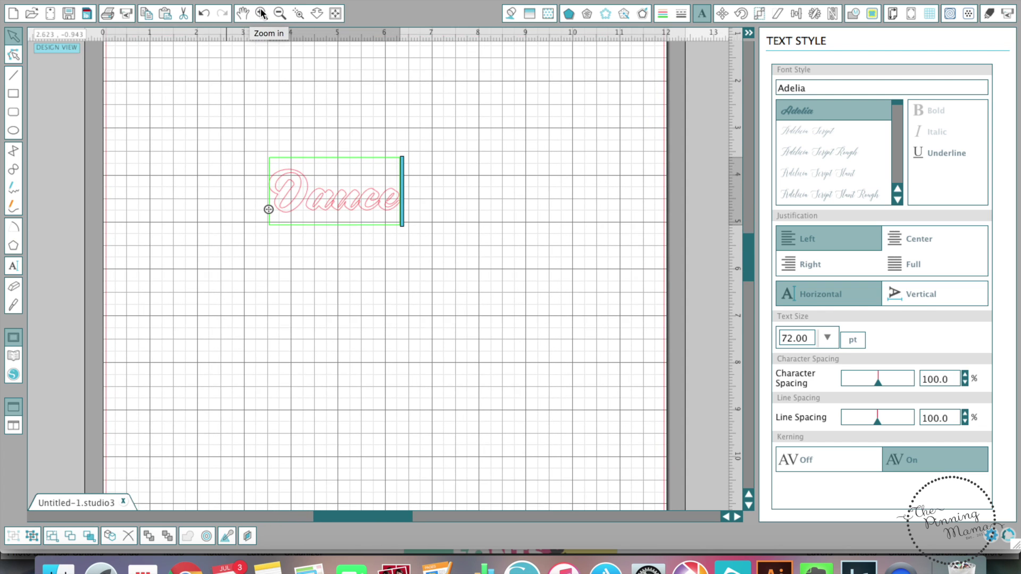
{"action": "left_click", "coordinate": [261, 12]}
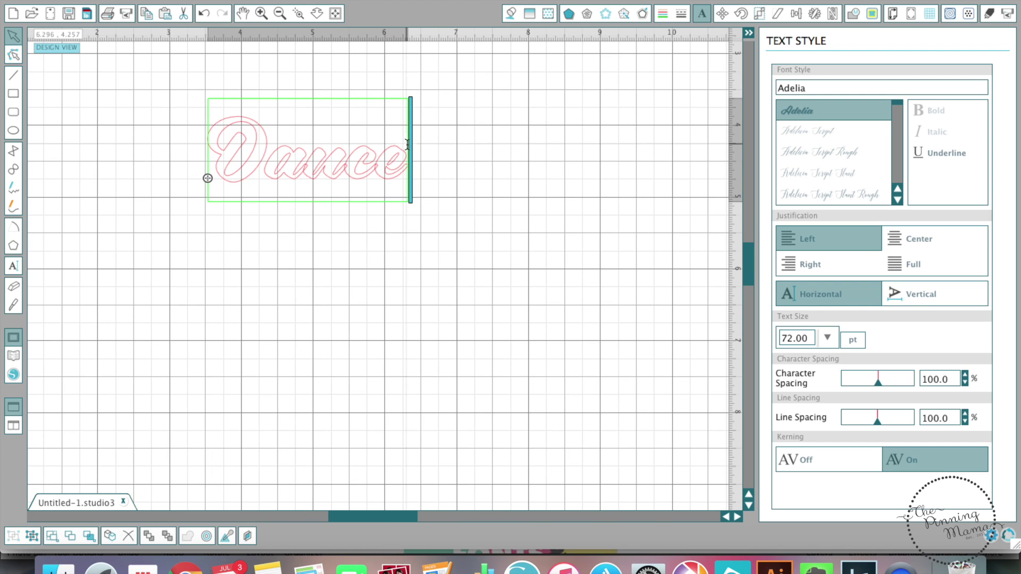
{"action": "scroll", "coordinate": [442, 198], "scroll_direction": "up", "scroll_amount": 3}
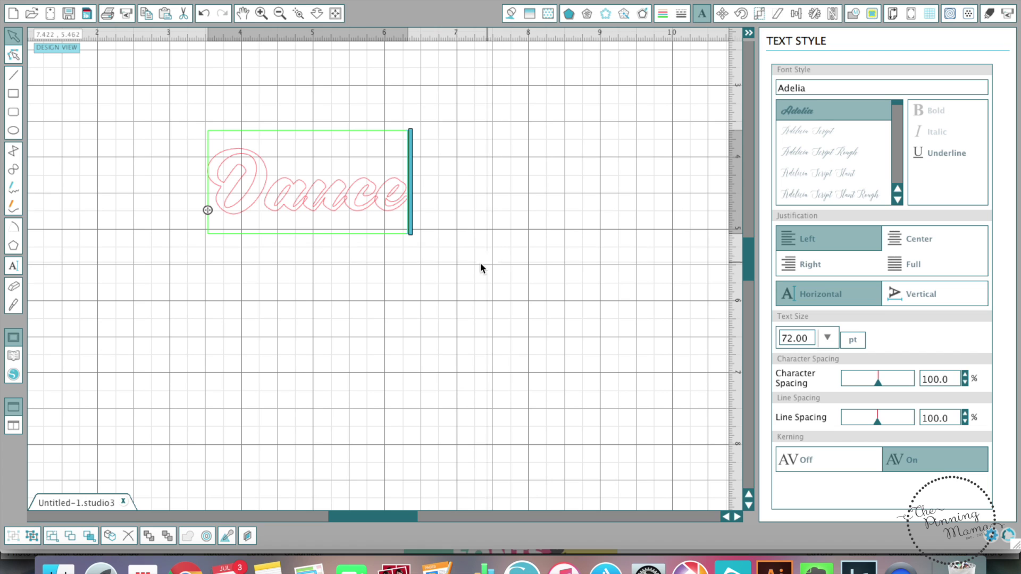
{"action": "left_click", "coordinate": [375, 262]}
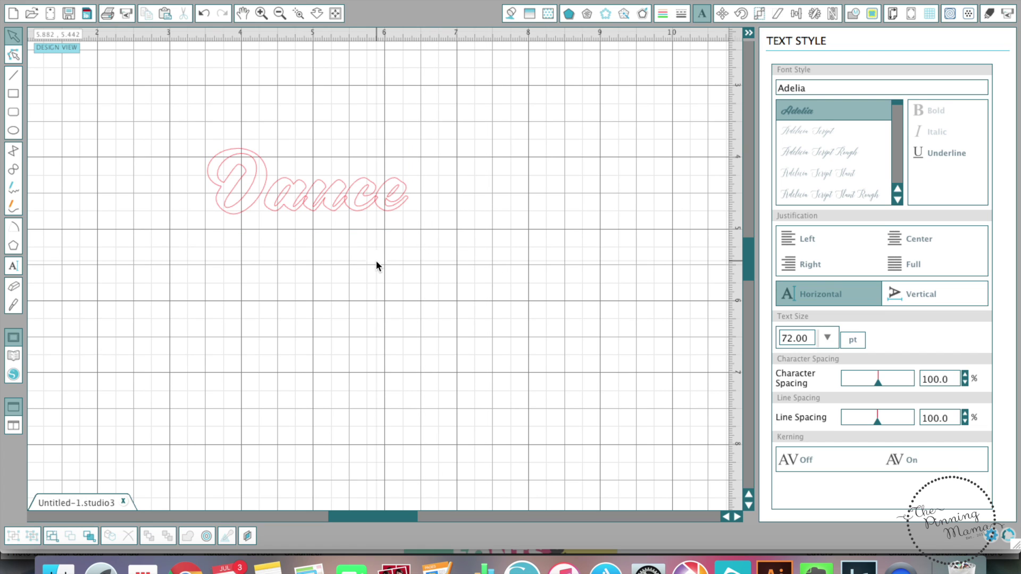
Try to weld the letters of the "Dance" text and undo the weld.
{"action": "right_click", "coordinate": [339, 207]}
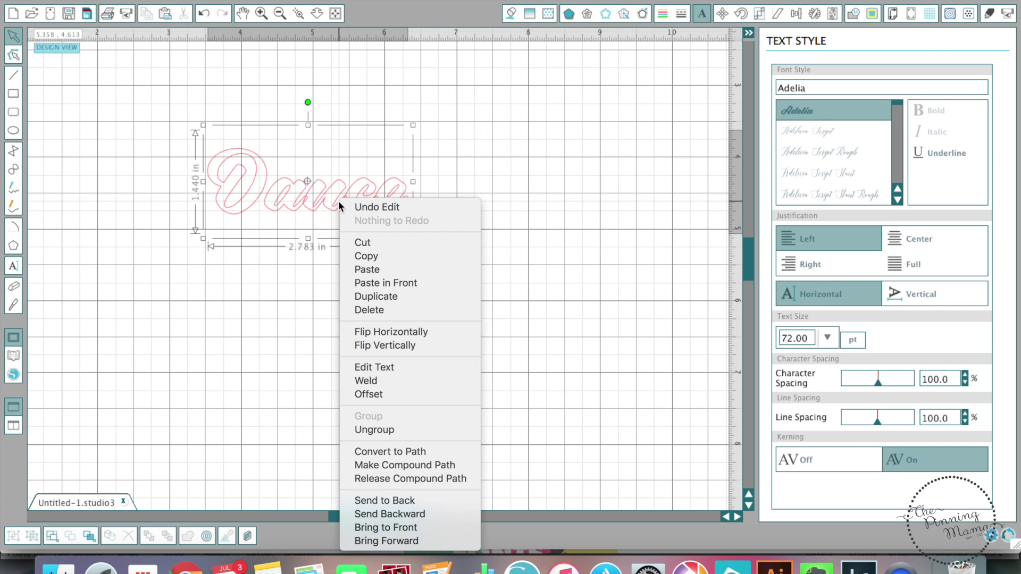
{"action": "left_click", "coordinate": [372, 381]}
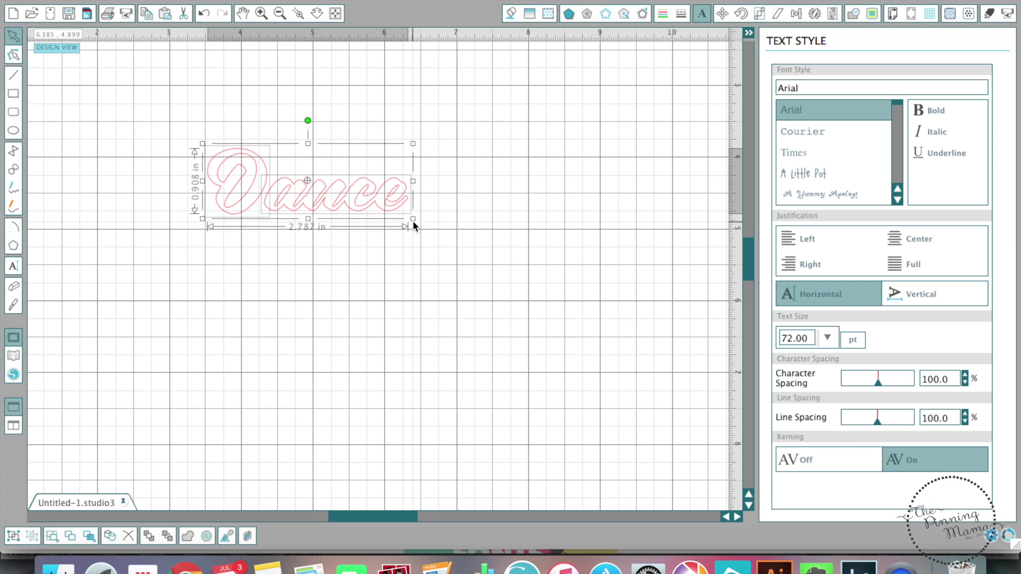
{"action": "key", "text": "super+z"}
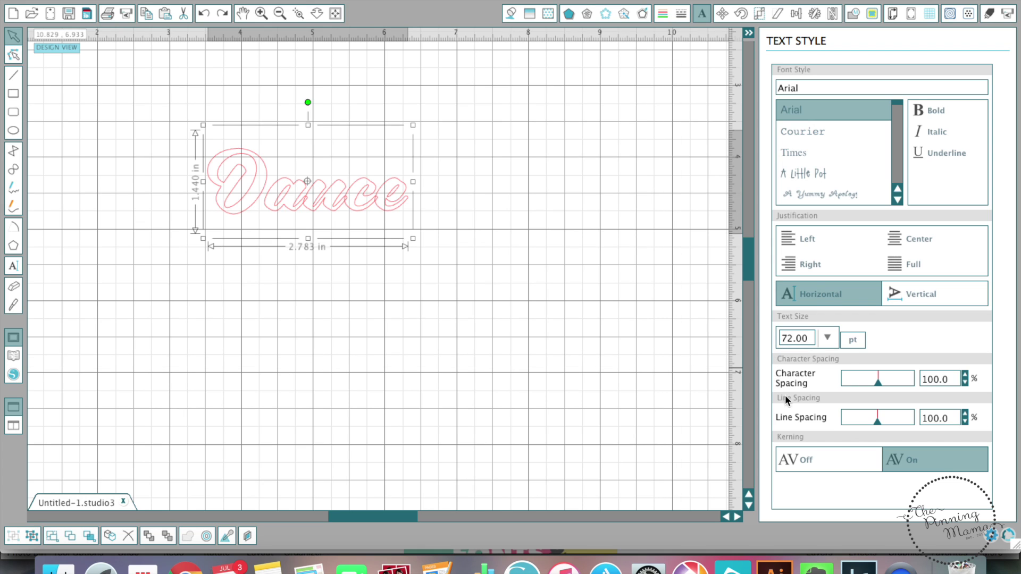
Try 133.1% character spacing on the "Dance" text, bring it back to 100.1%, and weld the text.
{"action": "left_click_drag", "start_coordinate": [878, 389], "coordinate": [891, 388]}
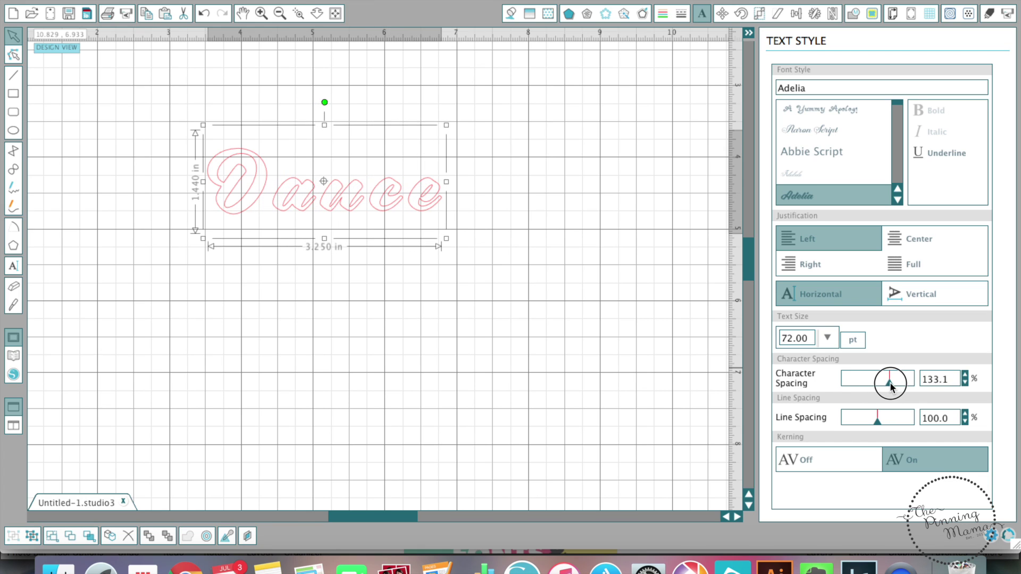
{"action": "left_click_drag", "start_coordinate": [891, 387], "coordinate": [879, 382]}
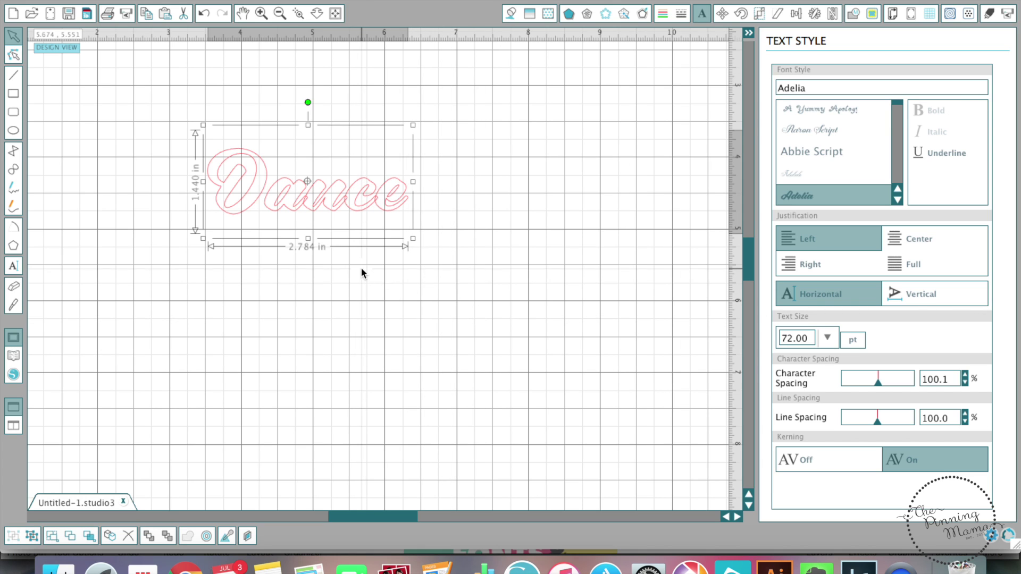
{"action": "right_click", "coordinate": [345, 206]}
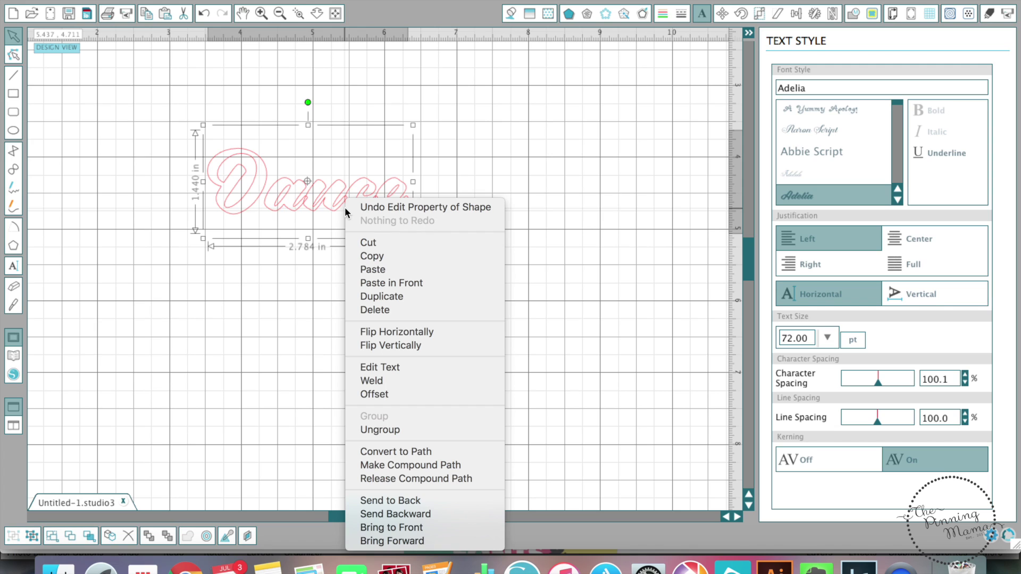
{"action": "left_click", "coordinate": [375, 381]}
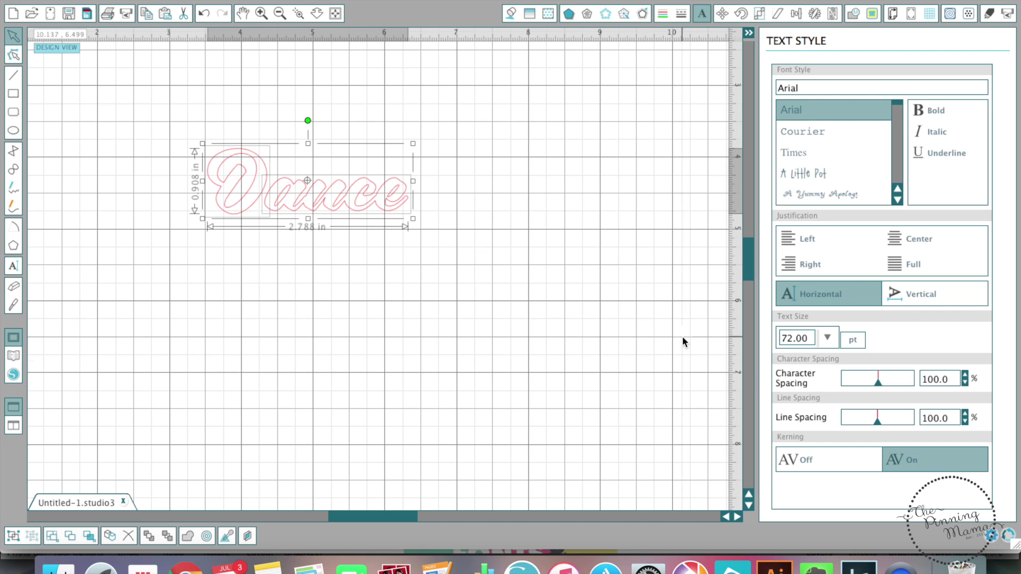
Add a two-line "Dance" text in Adelia at 72 pt below the welded word and set its line spacing to 84.5%.
{"action": "left_click", "coordinate": [13, 269]}
{"action": "left_click", "coordinate": [251, 300]}
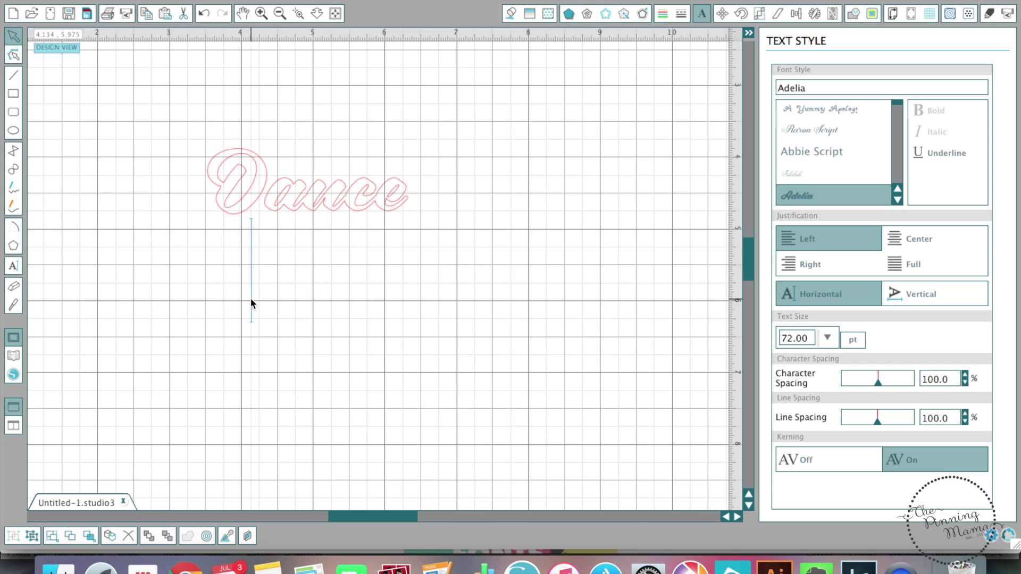
{"action": "type", "text": "Dan"}
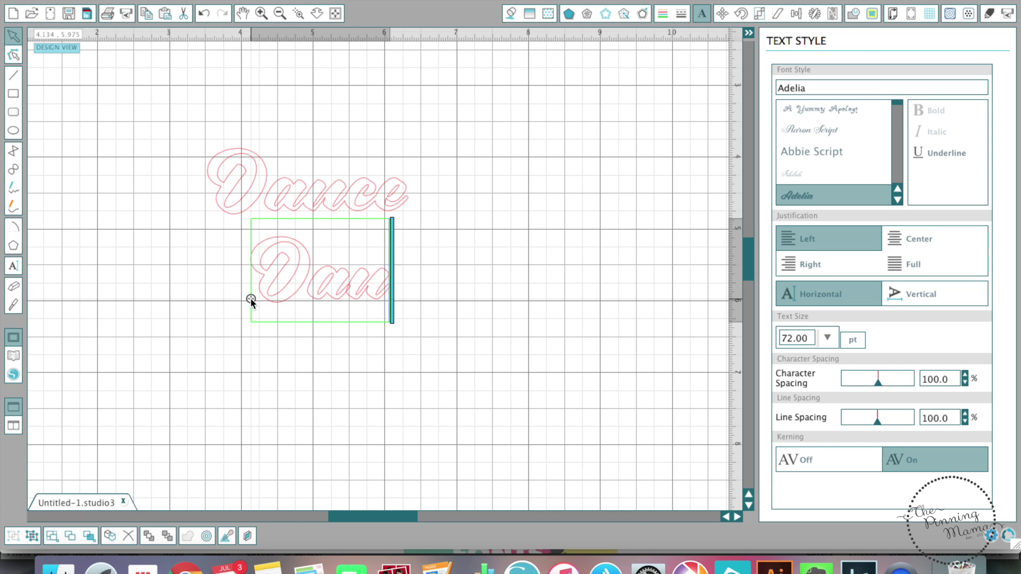
{"action": "type", "text": "ce"}
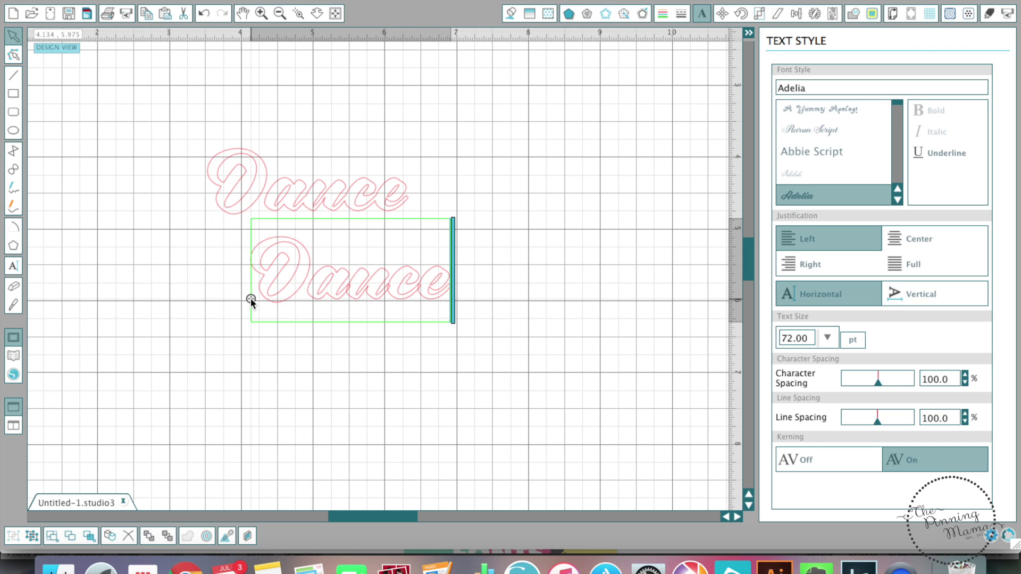
{"action": "key", "text": "Return"}
{"action": "type", "text": "Da"}
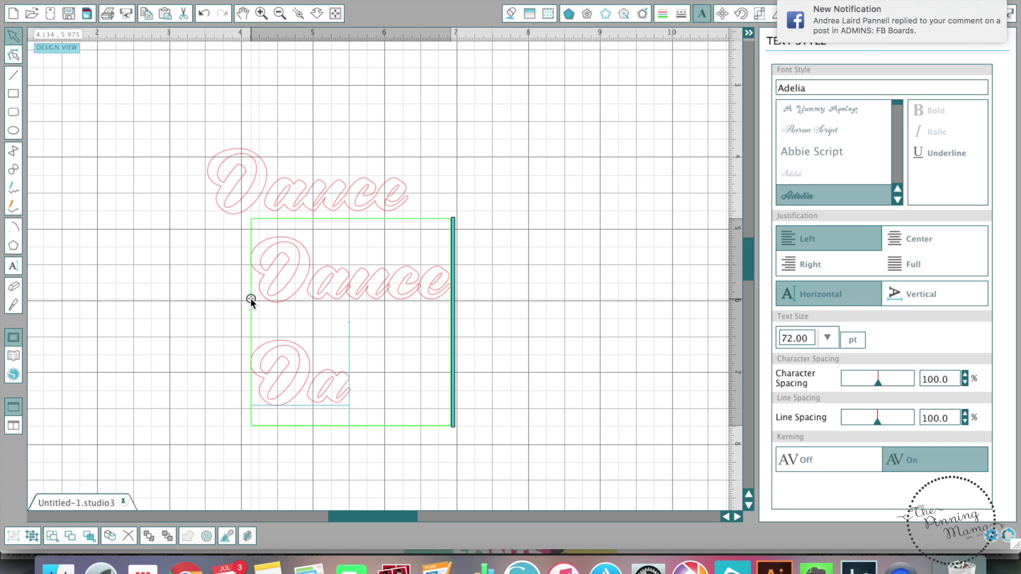
{"action": "type", "text": "nce"}
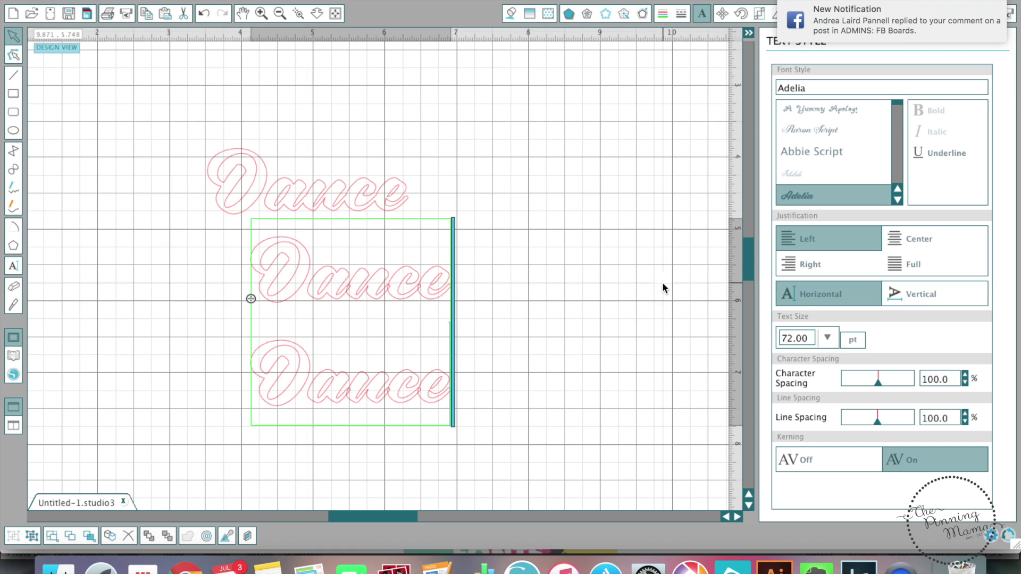
{"action": "mouse_move", "coordinate": [877, 420]}
{"action": "left_mouse_down"}
{"action": "mouse_move", "coordinate": [904, 425]}
{"action": "mouse_move", "coordinate": [861, 421]}
{"action": "mouse_move", "coordinate": [872, 424]}
{"action": "left_mouse_up"}
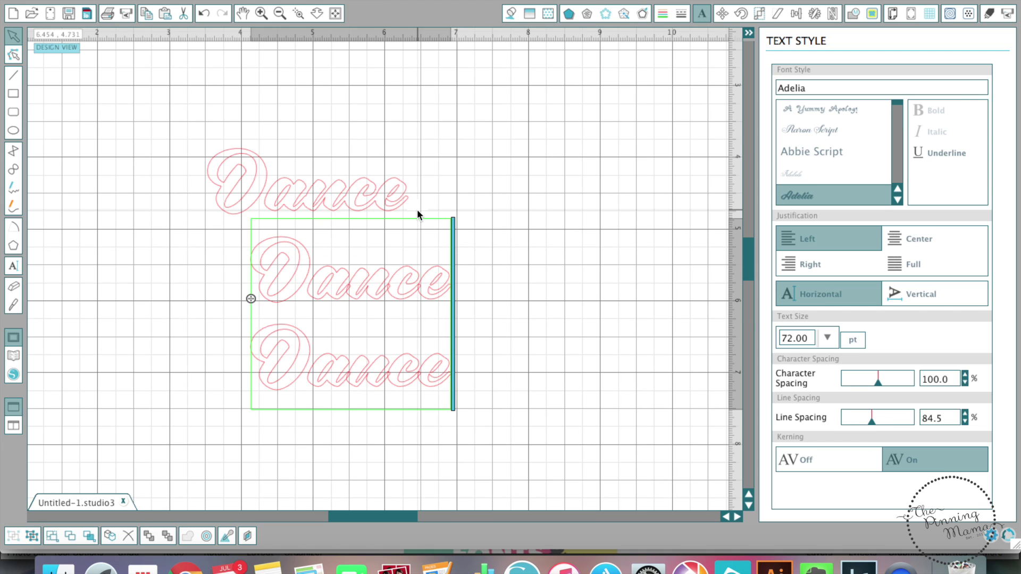
{"action": "left_click", "coordinate": [458, 185]}
Delete the two-line "Dance" text below the welded word.
{"action": "left_click_drag", "start_coordinate": [358, 199], "coordinate": [323, 200]}
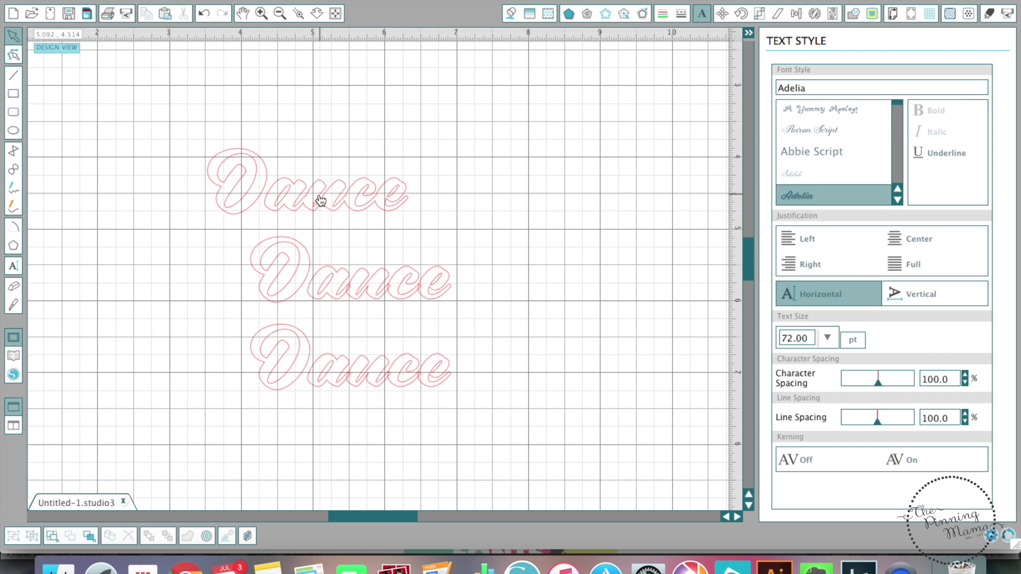
{"action": "mouse_move", "coordinate": [390, 299]}
{"action": "left_mouse_down"}
{"action": "mouse_move", "coordinate": [473, 300]}
{"action": "mouse_move", "coordinate": [385, 276]}
{"action": "mouse_move", "coordinate": [395, 287]}
{"action": "mouse_move", "coordinate": [458, 125]}
{"action": "mouse_move", "coordinate": [403, 78]}
{"action": "mouse_move", "coordinate": [464, 220]}
{"action": "mouse_move", "coordinate": [384, 297]}
{"action": "left_mouse_up"}
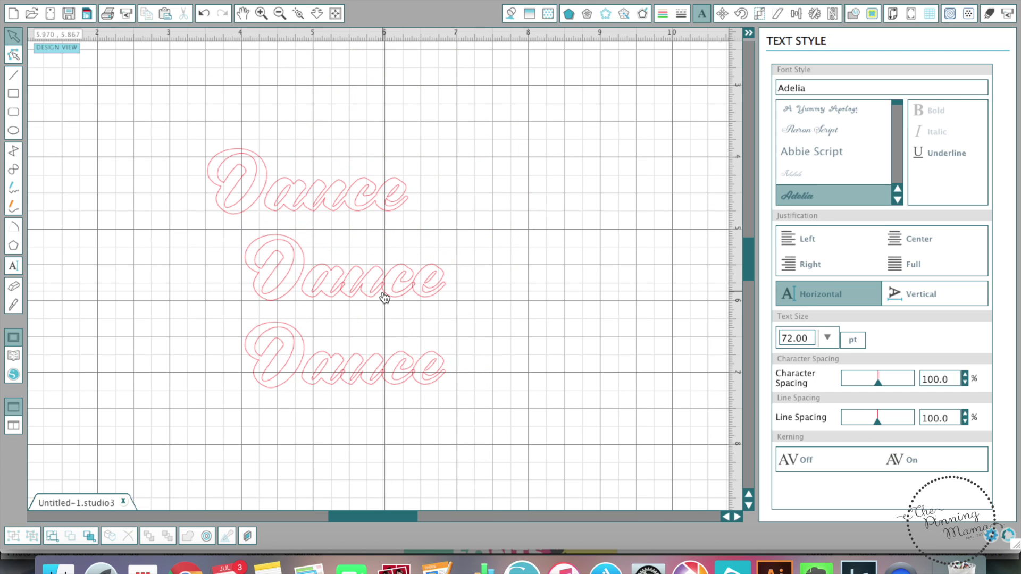
{"action": "left_click", "coordinate": [383, 292]}
{"action": "key", "text": "Delete"}
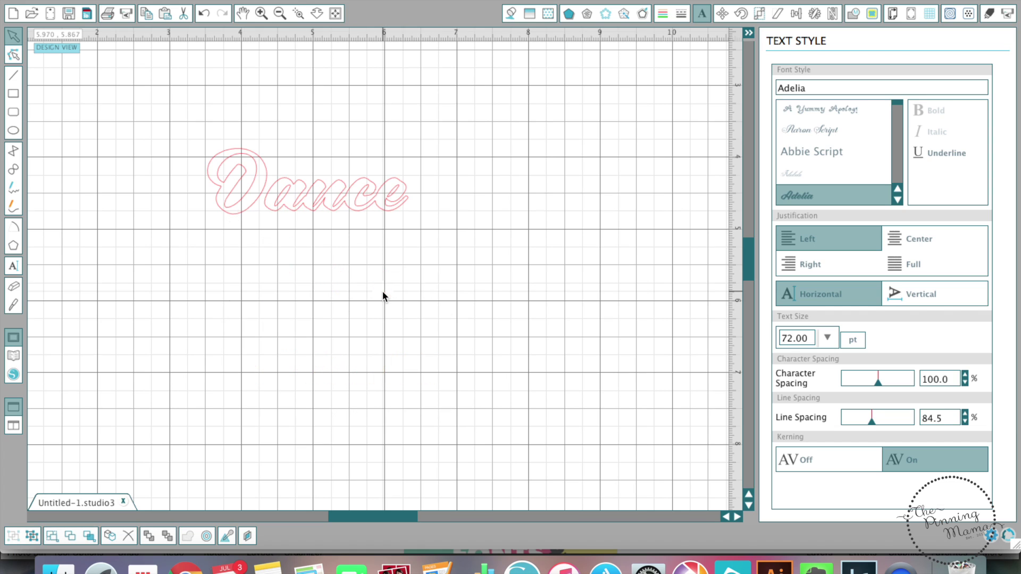
Select the "D" and the "ance" part of the welded word in turn to check which letters are joined.
{"action": "left_click", "coordinate": [337, 198]}
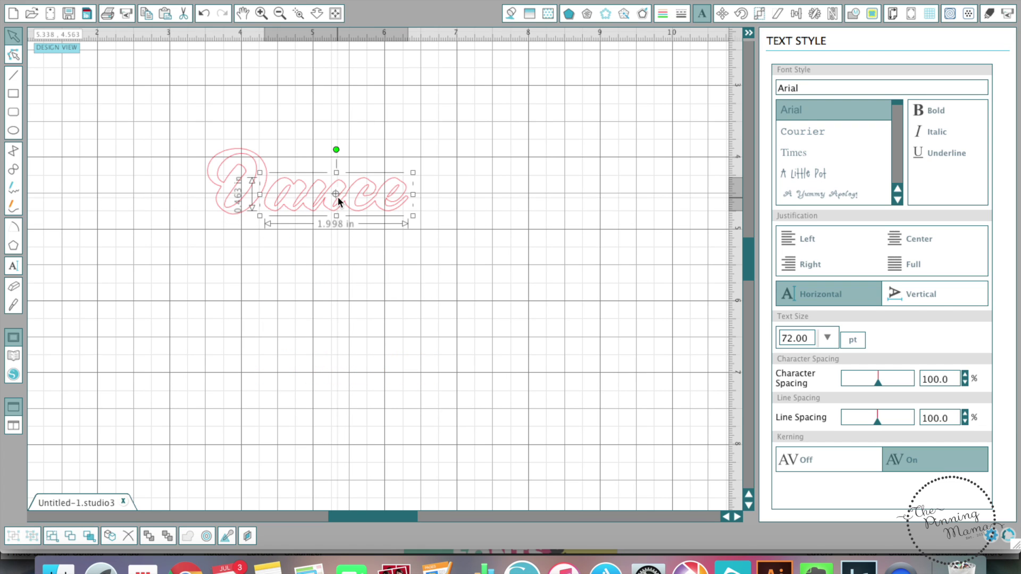
{"action": "left_click", "coordinate": [322, 269]}
{"action": "left_click_drag", "start_coordinate": [183, 150], "coordinate": [441, 210]}
{"action": "left_click", "coordinate": [280, 209]}
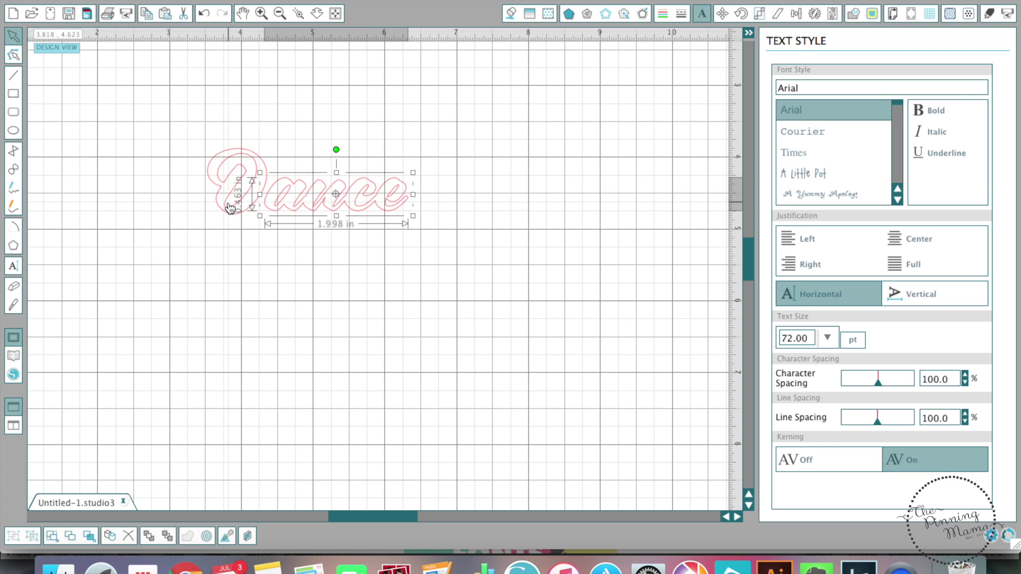
{"action": "left_click", "coordinate": [228, 207]}
{"action": "left_click", "coordinate": [308, 186]}
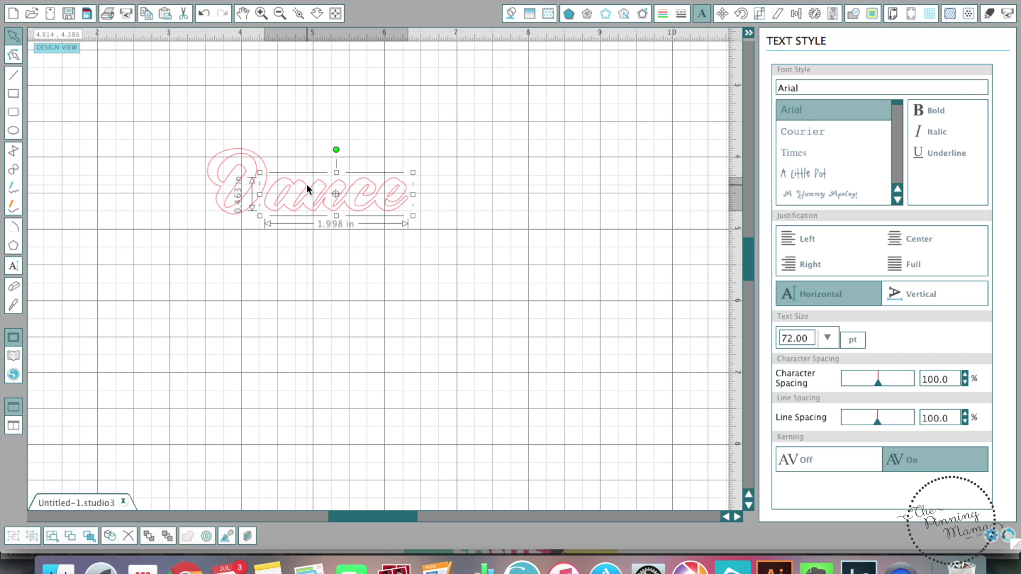
{"action": "left_click", "coordinate": [244, 190]}
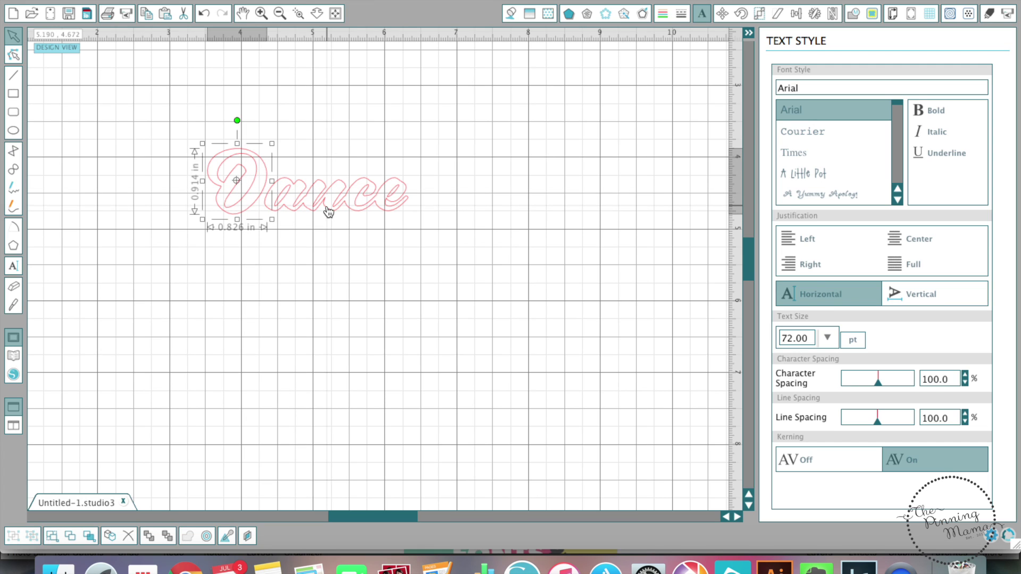
{"action": "left_click", "coordinate": [327, 207]}
{"action": "left_click", "coordinate": [229, 208]}
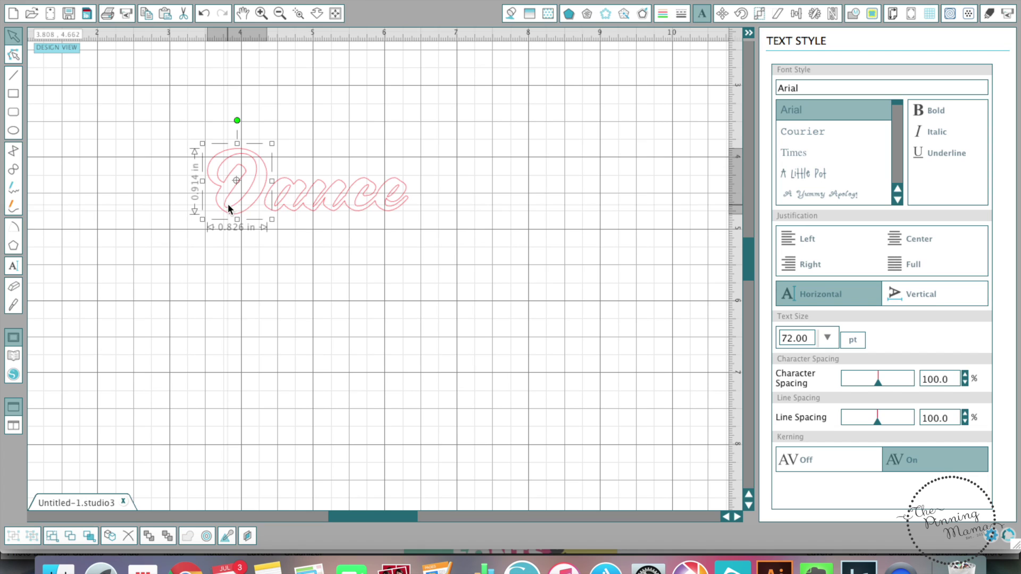
{"action": "left_click", "coordinate": [355, 187]}
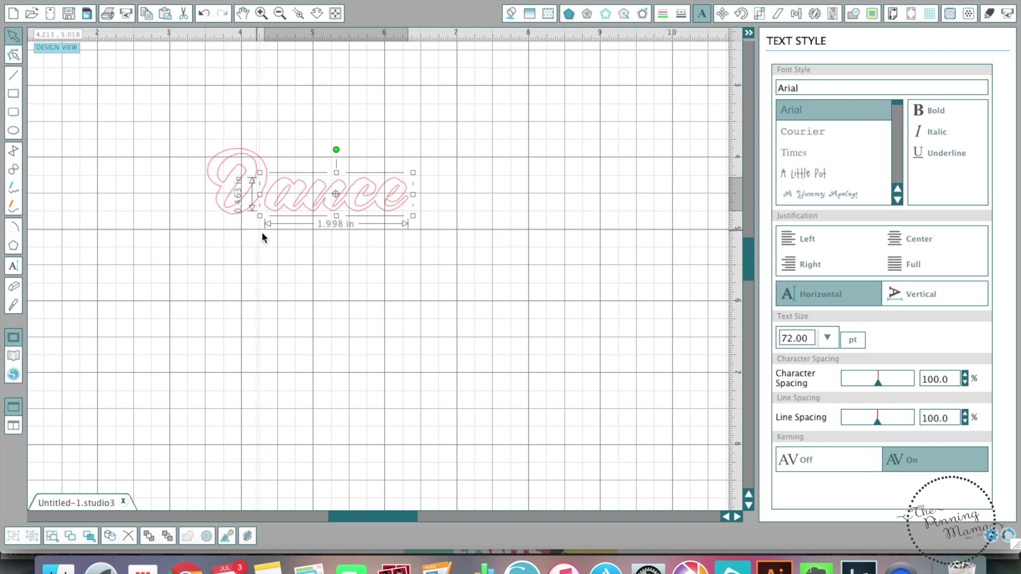
Group the "D" and "ance" shapes and move the group to the upper-left corner of the mat.
{"action": "scroll", "coordinate": [226, 304], "scroll_direction": "up", "scroll_amount": 3}
{"action": "scroll", "coordinate": [225, 304], "scroll_direction": "left", "scroll_amount": 2}
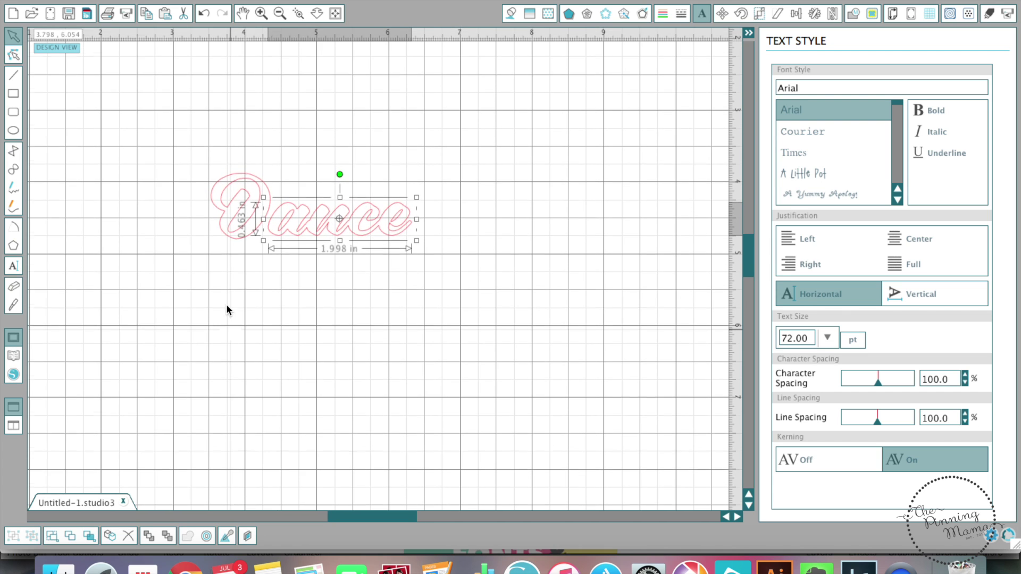
{"action": "left_click", "coordinate": [277, 13]}
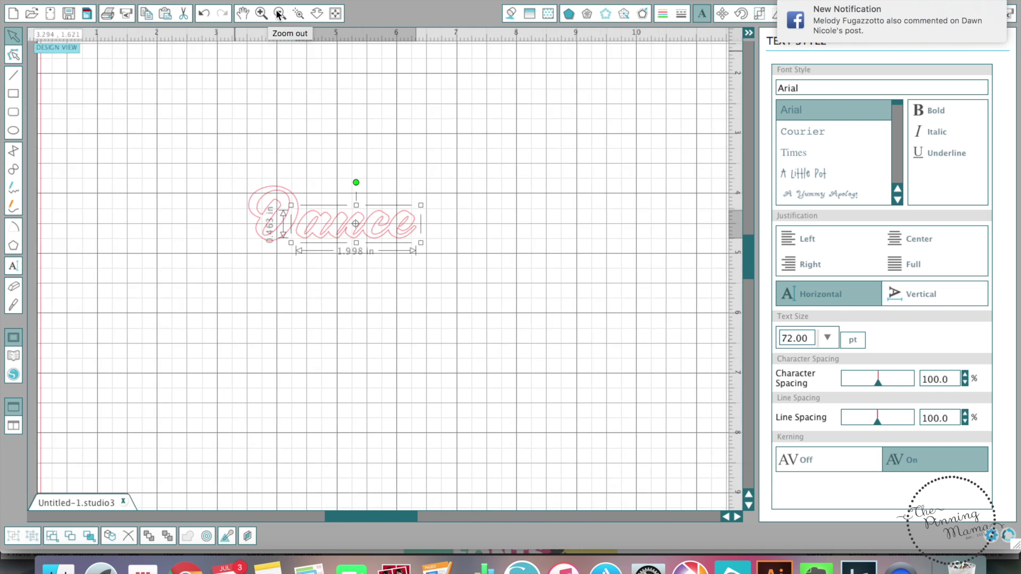
{"action": "left_click", "coordinate": [277, 13]}
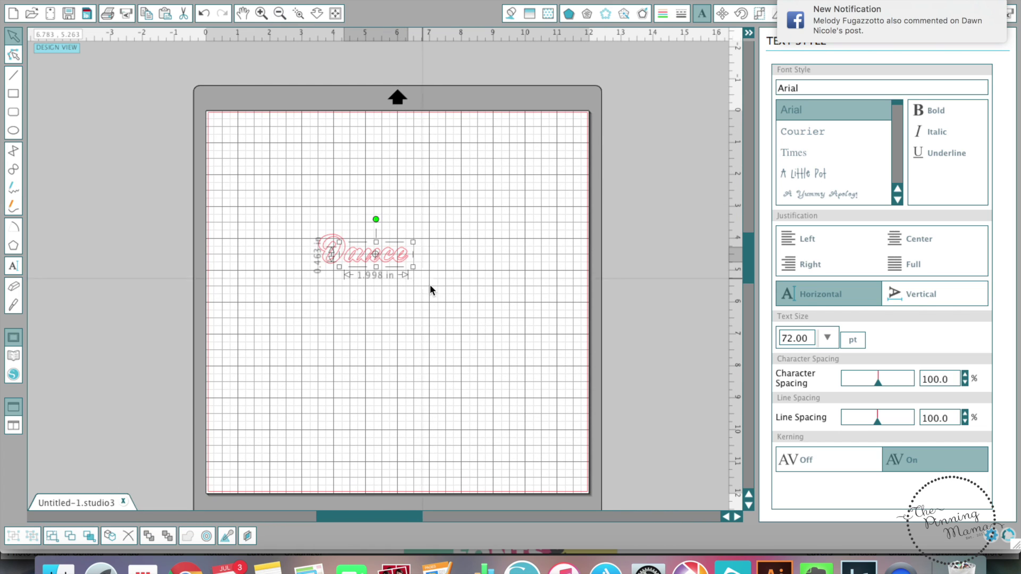
{"action": "left_click", "coordinate": [428, 267]}
{"action": "left_click_drag", "start_coordinate": [424, 268], "coordinate": [292, 211]}
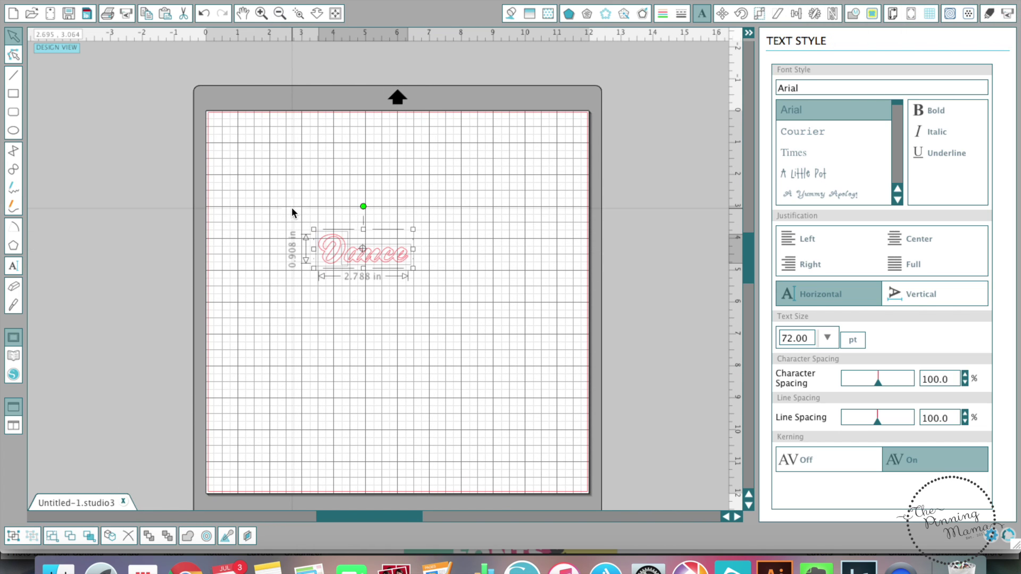
{"action": "right_click", "coordinate": [358, 260]}
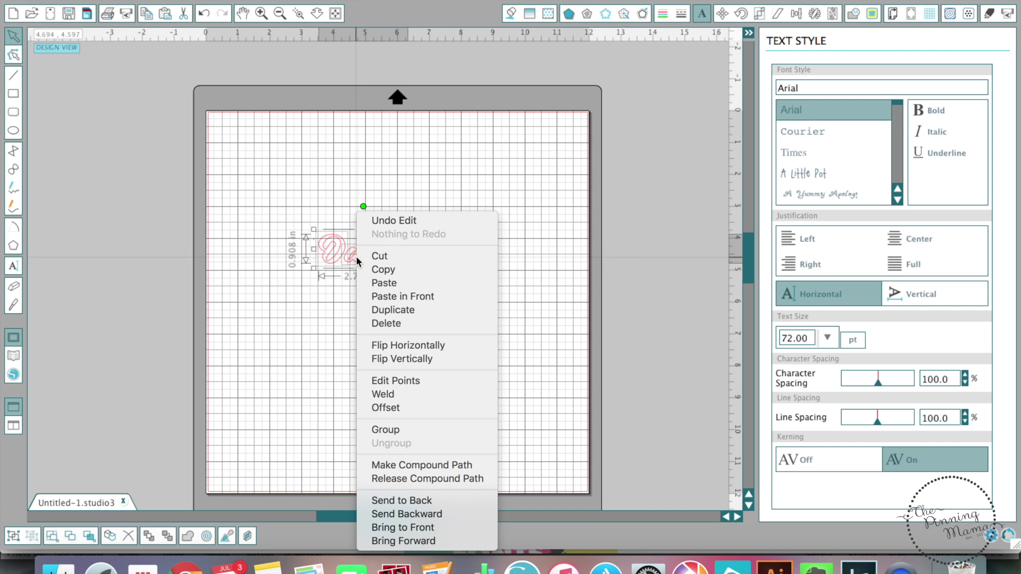
{"action": "left_click", "coordinate": [417, 430]}
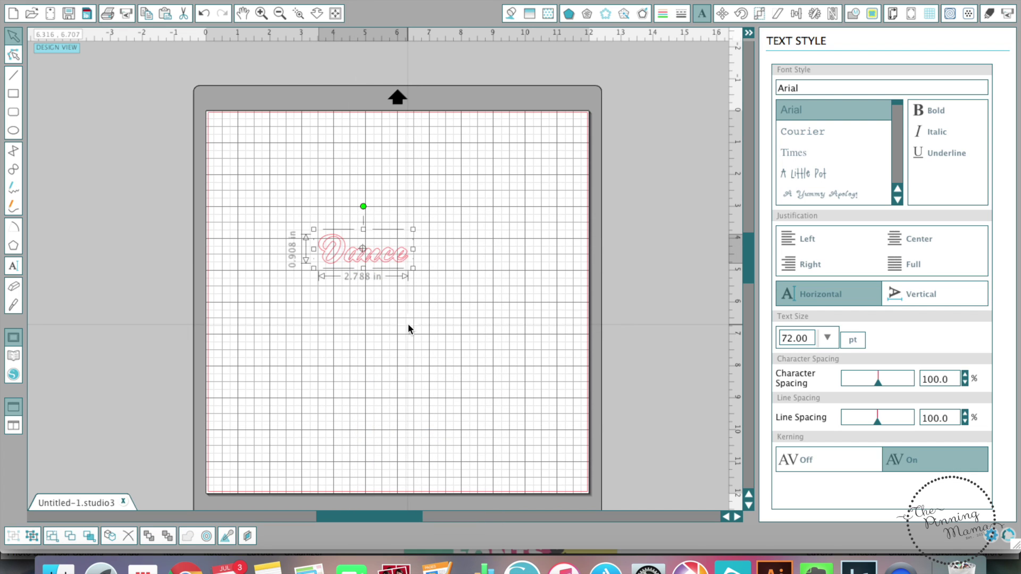
{"action": "left_click_drag", "start_coordinate": [363, 249], "coordinate": [267, 139]}
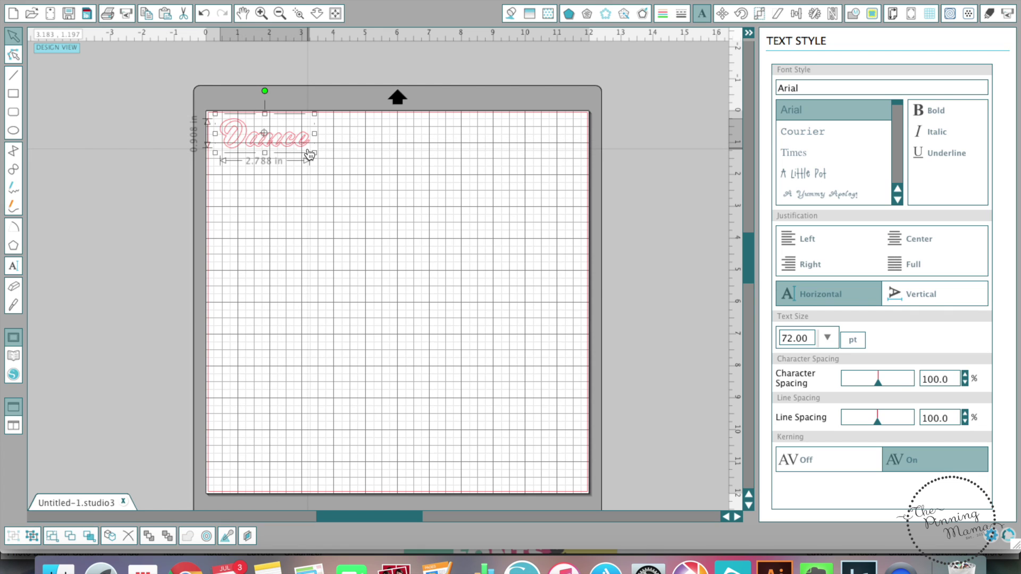
Ungroup the "Dance" word in the mat's corner and deselect it.
{"action": "right_click", "coordinate": [275, 141]}
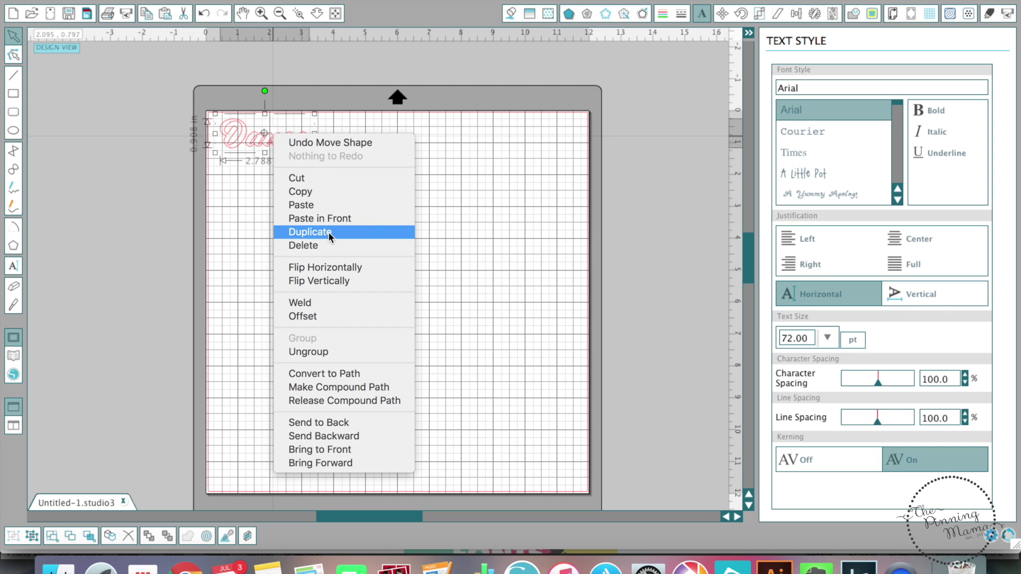
{"action": "left_click", "coordinate": [312, 351]}
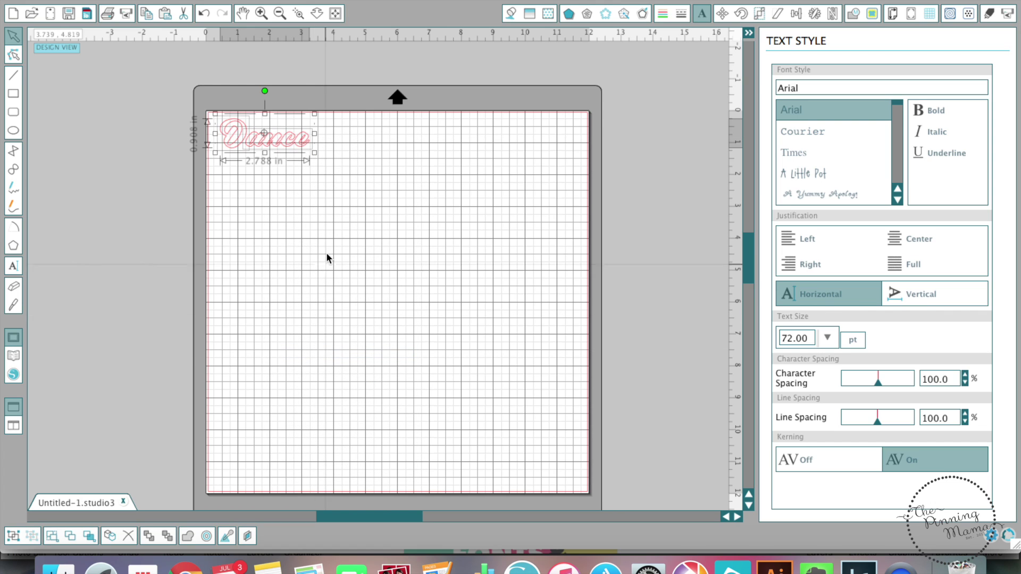
{"action": "left_click", "coordinate": [340, 148]}
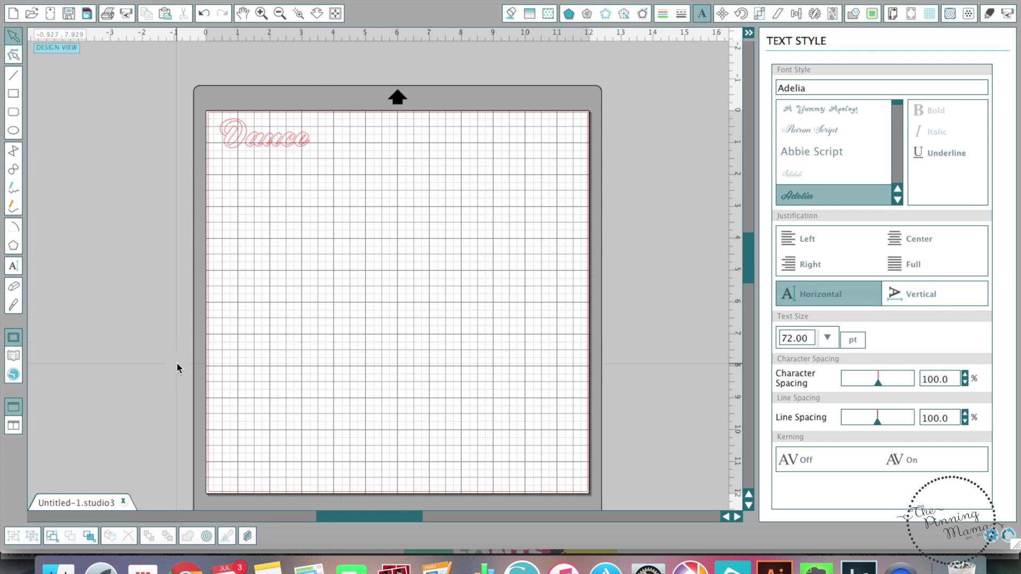
Move the "ance" shape and the "D" separately toward the middle of the mat's upper part, leaving a gap between them.
{"action": "left_click", "coordinate": [260, 14]}
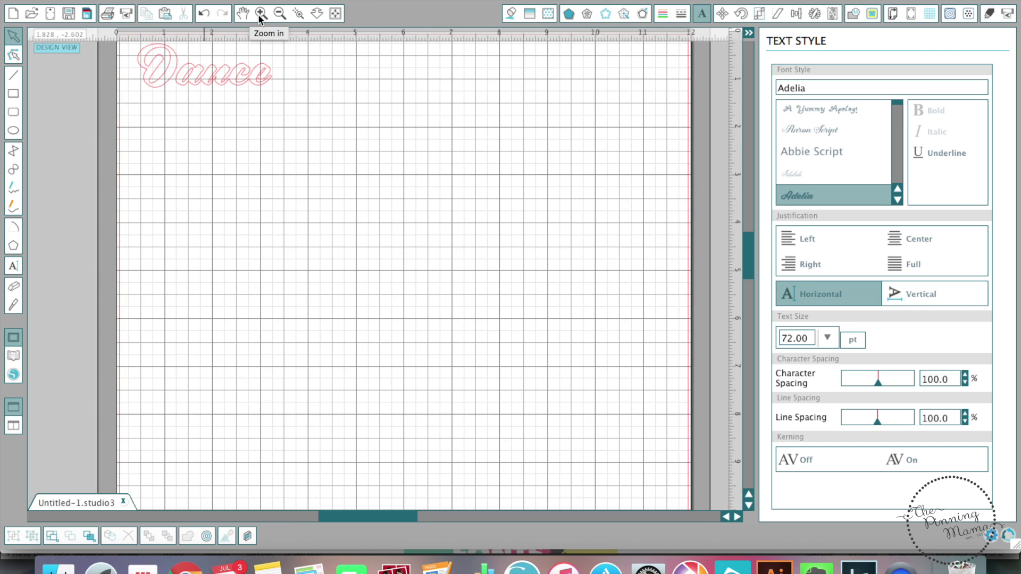
{"action": "scroll", "coordinate": [246, 119], "scroll_direction": "up", "scroll_amount": 2}
{"action": "scroll", "coordinate": [245, 118], "scroll_direction": "up", "scroll_amount": 1}
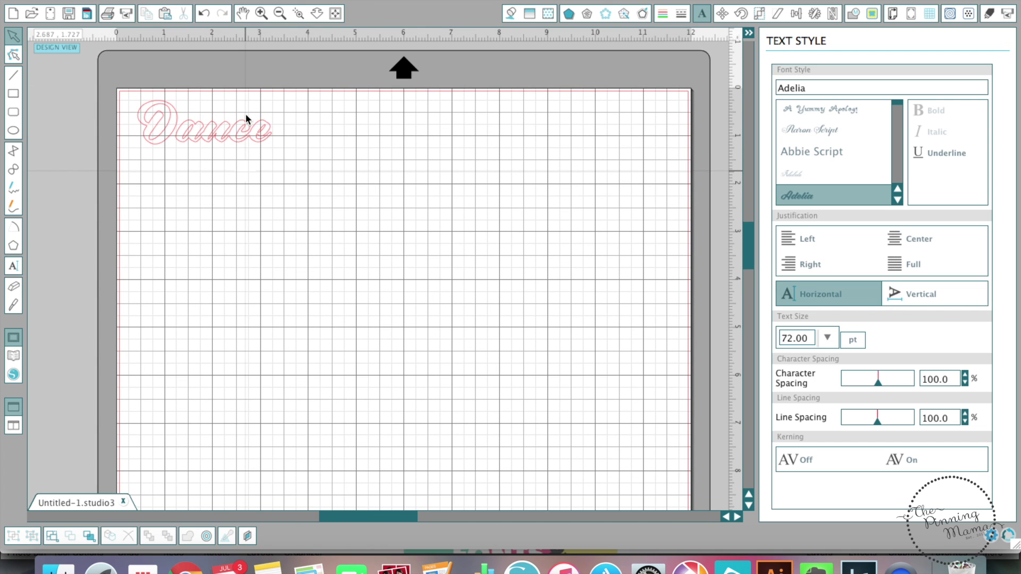
{"action": "right_click", "coordinate": [186, 138]}
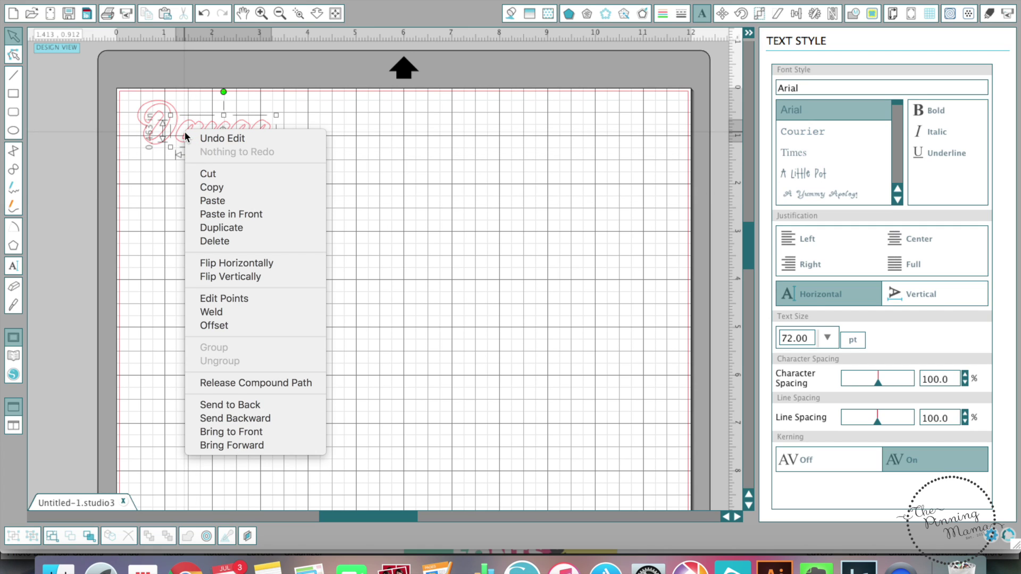
{"action": "left_click", "coordinate": [162, 140]}
{"action": "left_click", "coordinate": [151, 140]}
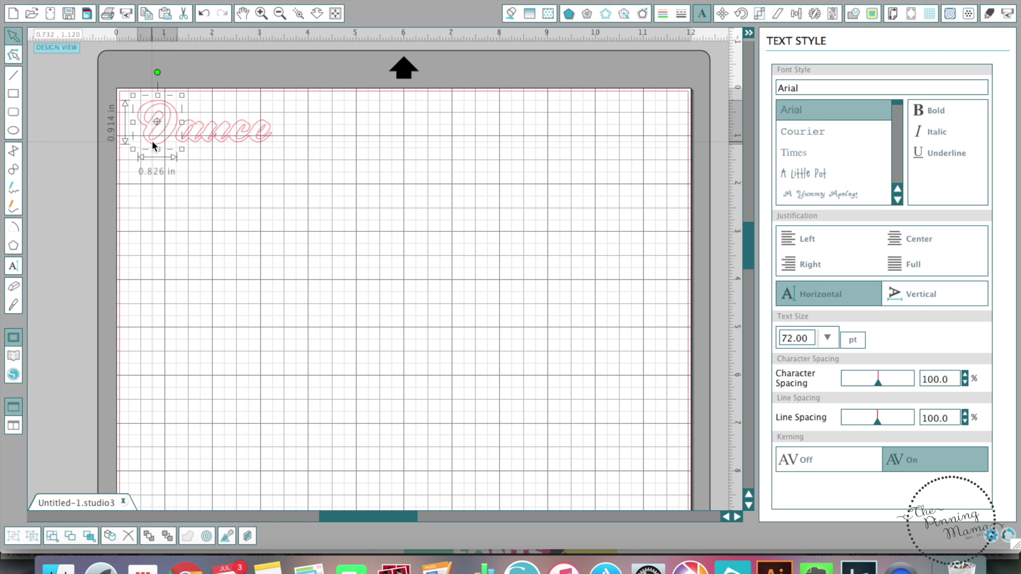
{"action": "left_click_drag", "start_coordinate": [217, 138], "coordinate": [379, 161]}
{"action": "left_click_drag", "start_coordinate": [164, 137], "coordinate": [313, 158]}
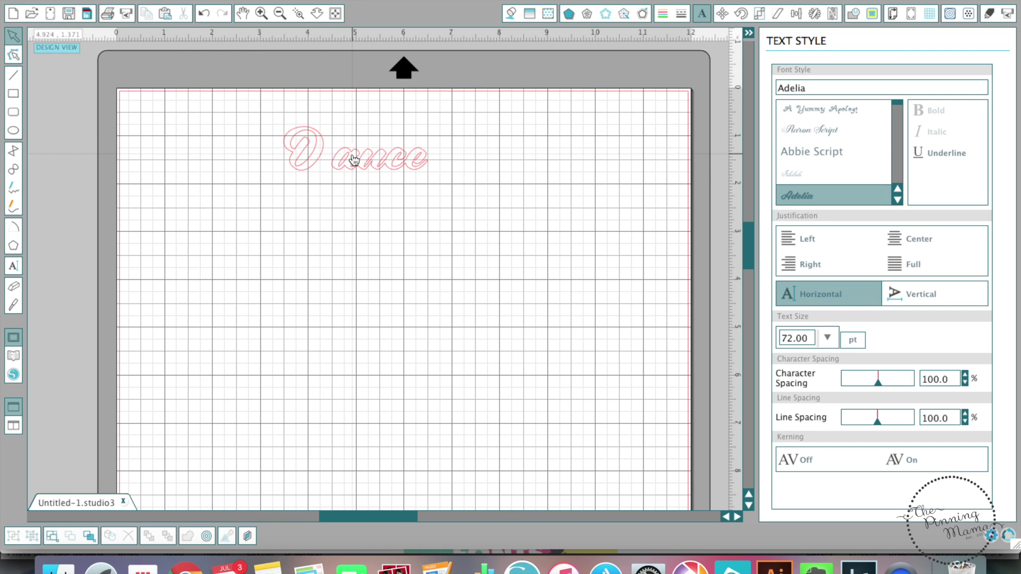
{"action": "left_click", "coordinate": [323, 160]}
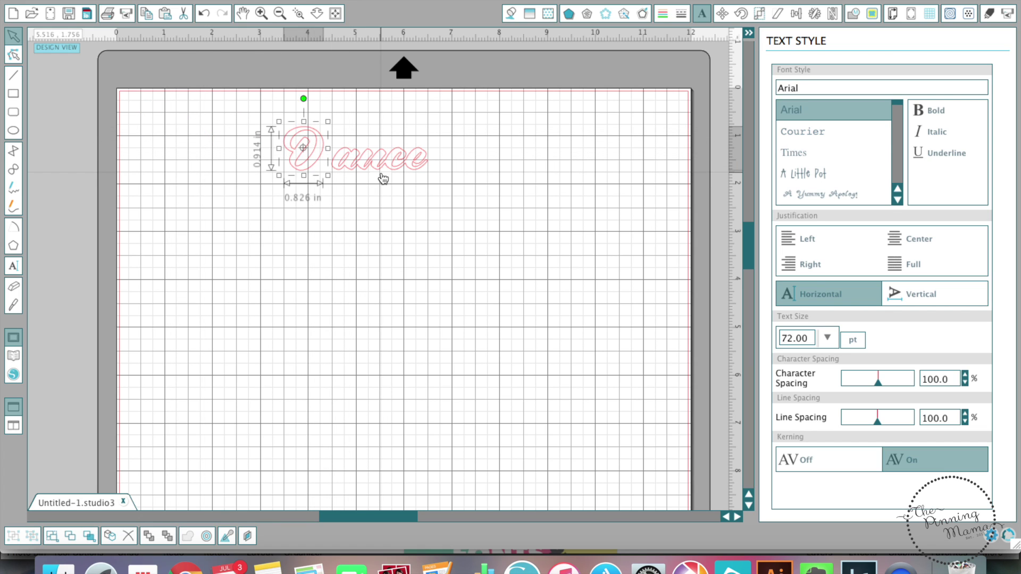
Enlarge the "D" to about 1.97 in high and move the "ance" shape down beside its lower end.
{"action": "left_click_drag", "start_coordinate": [279, 175], "coordinate": [233, 226]}
{"action": "left_click_drag", "start_coordinate": [376, 158], "coordinate": [358, 201]}
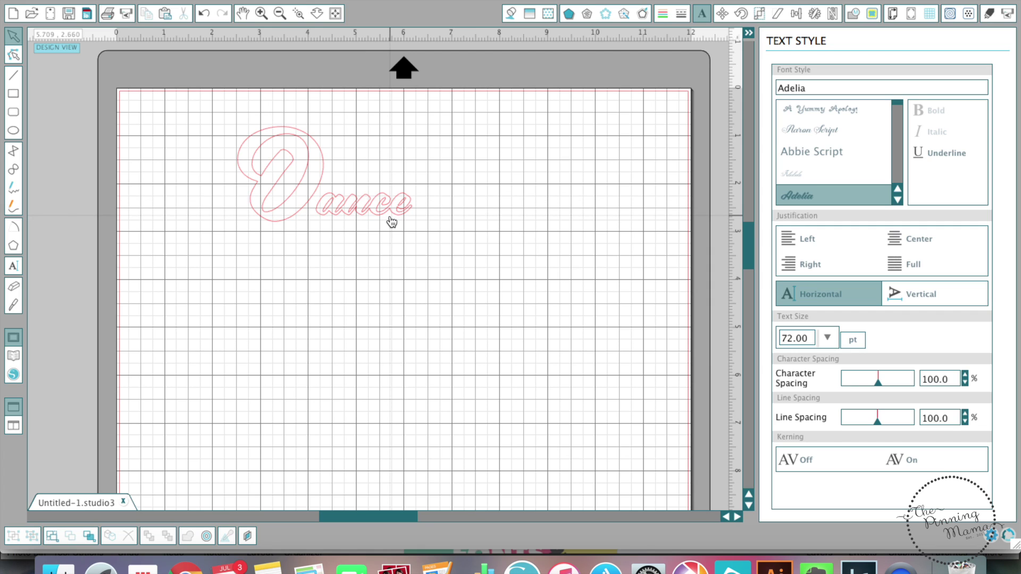
Release the compound path of the "ance" shape, check the small inner piece of the "e" by selecting it, and deselect.
{"action": "left_click", "coordinate": [329, 207]}
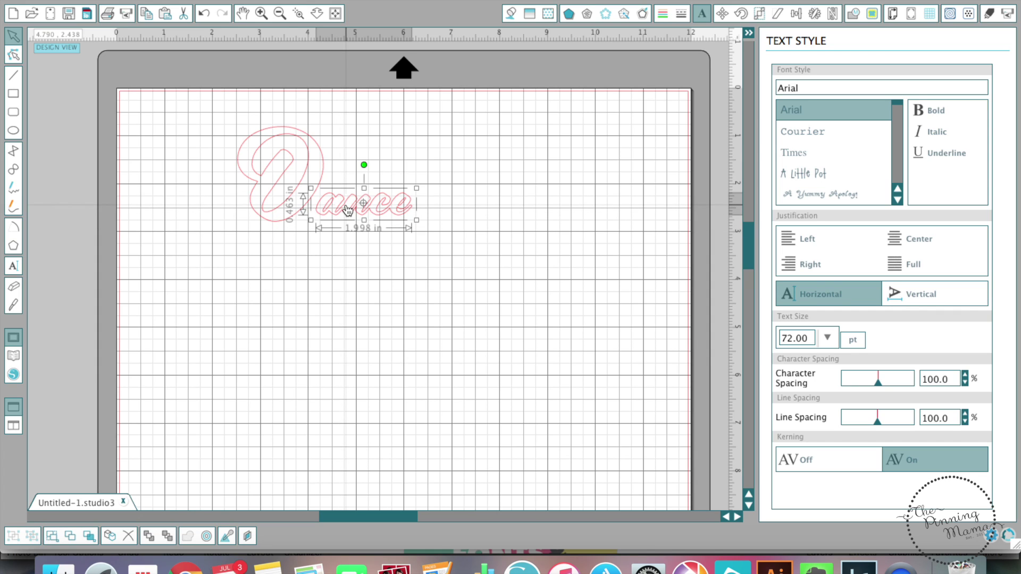
{"action": "right_click", "coordinate": [346, 208]}
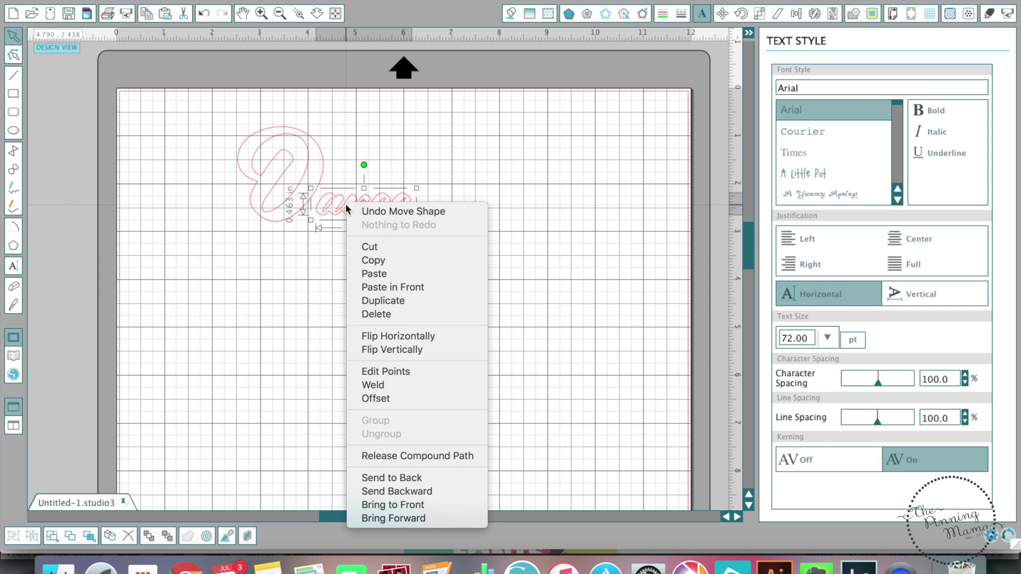
{"action": "left_click", "coordinate": [412, 458]}
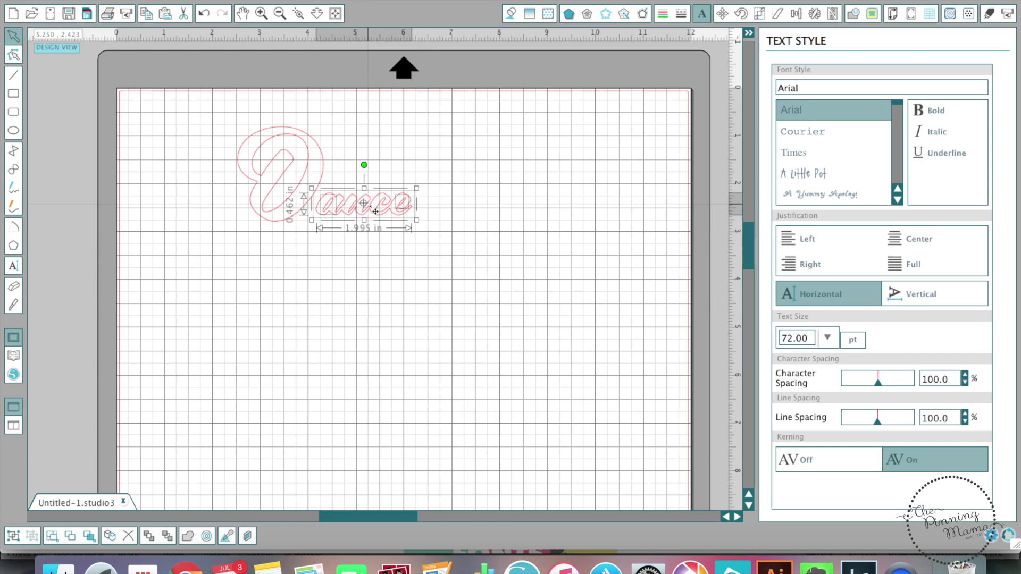
{"action": "left_click", "coordinate": [432, 238]}
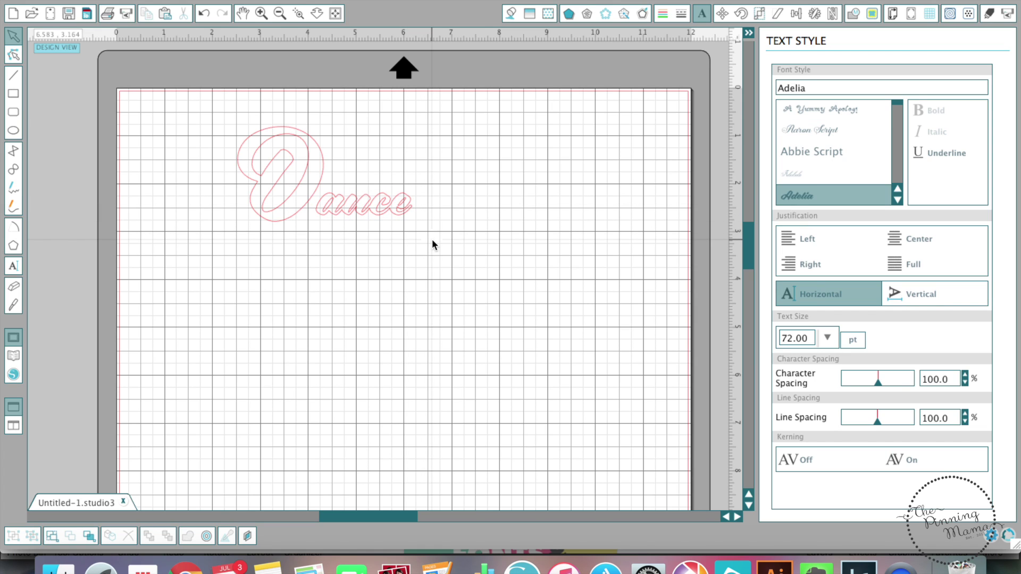
{"action": "left_click", "coordinate": [404, 205]}
{"action": "left_click_drag", "start_coordinate": [411, 211], "coordinate": [401, 202]}
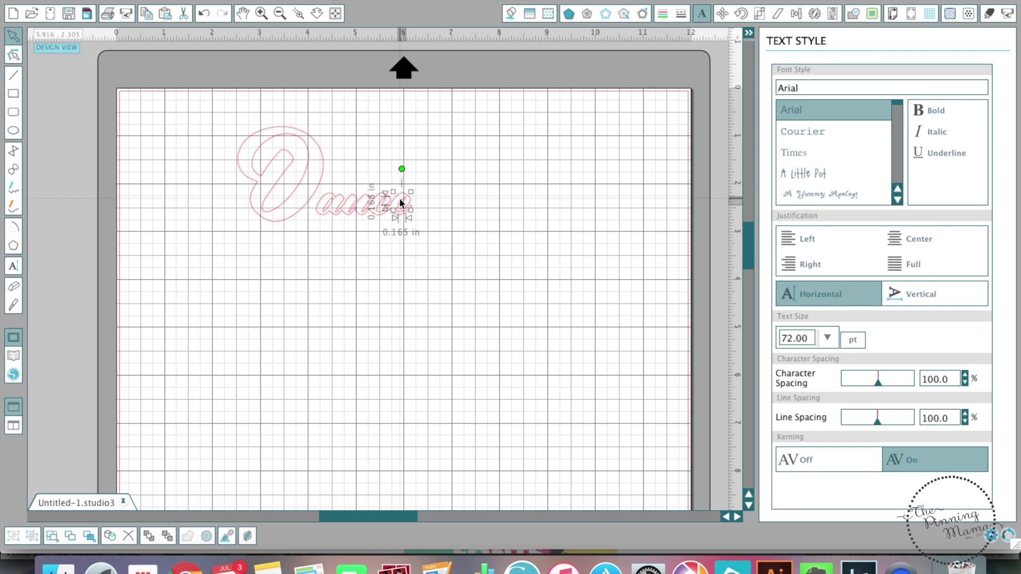
{"action": "left_click", "coordinate": [400, 321]}
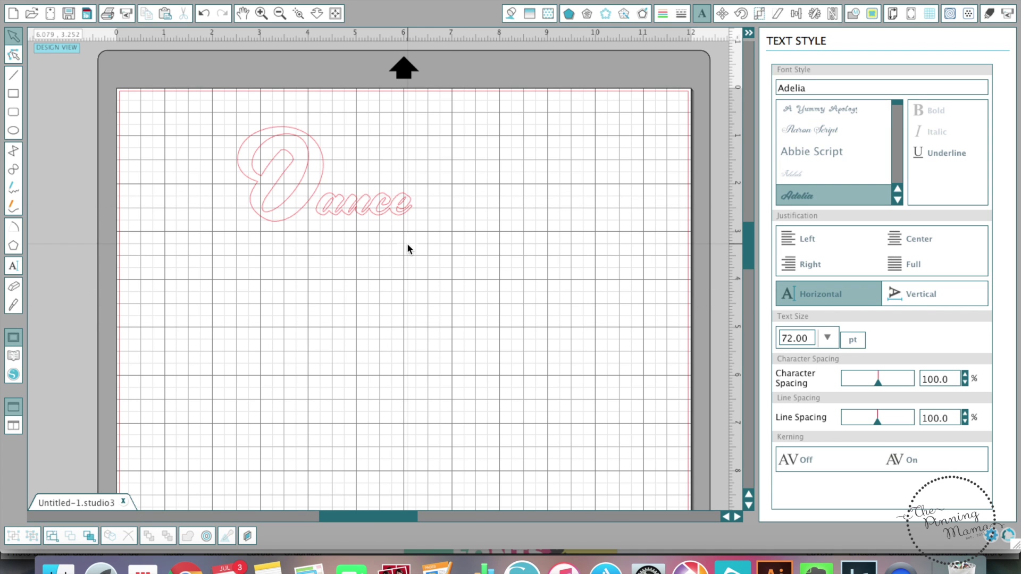
Group all the pieces of the "Dance" word and move the group down toward the middle of the mat.
{"action": "left_click_drag", "start_coordinate": [444, 236], "coordinate": [178, 106]}
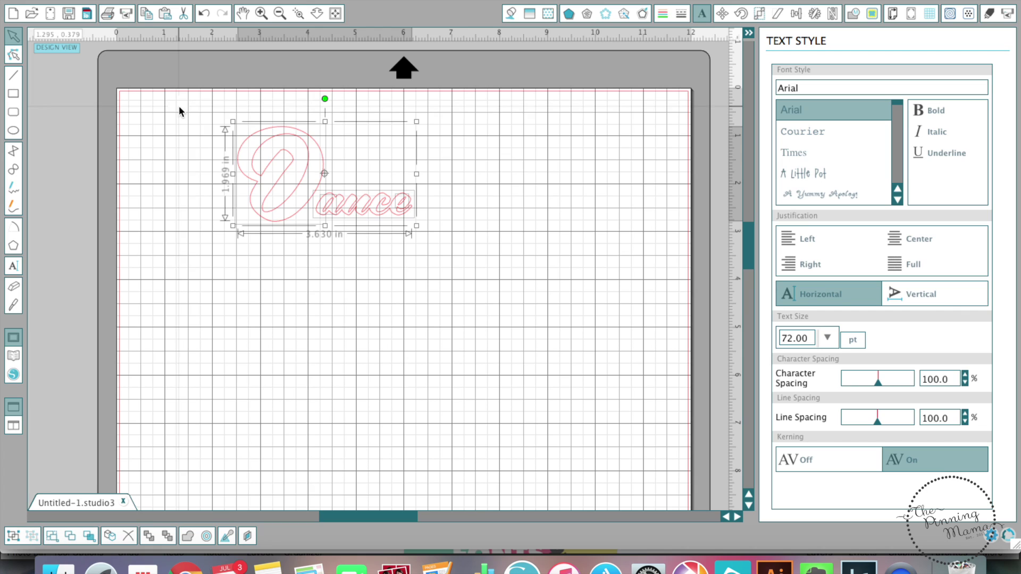
{"action": "right_click", "coordinate": [349, 198]}
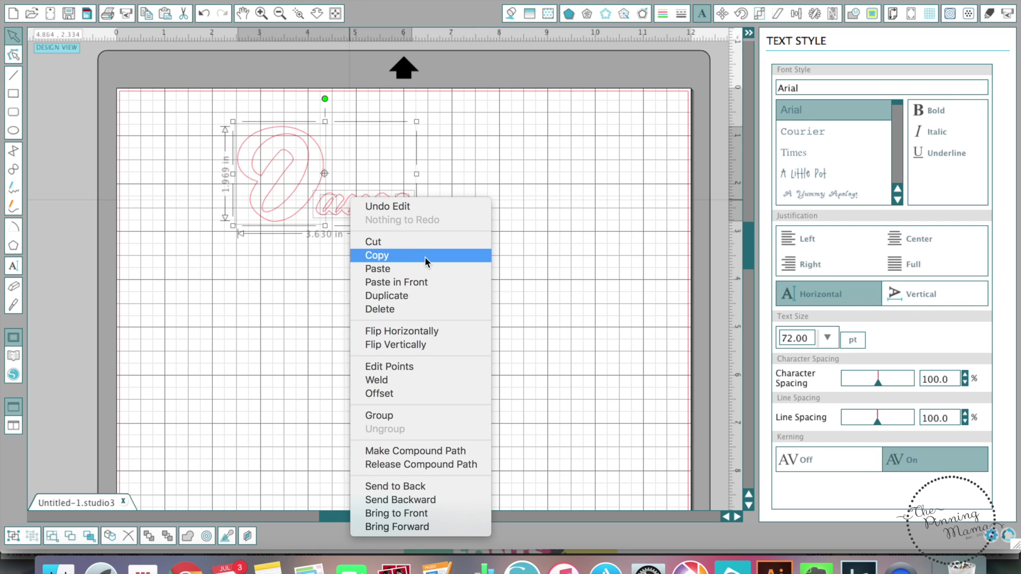
{"action": "left_click", "coordinate": [387, 416]}
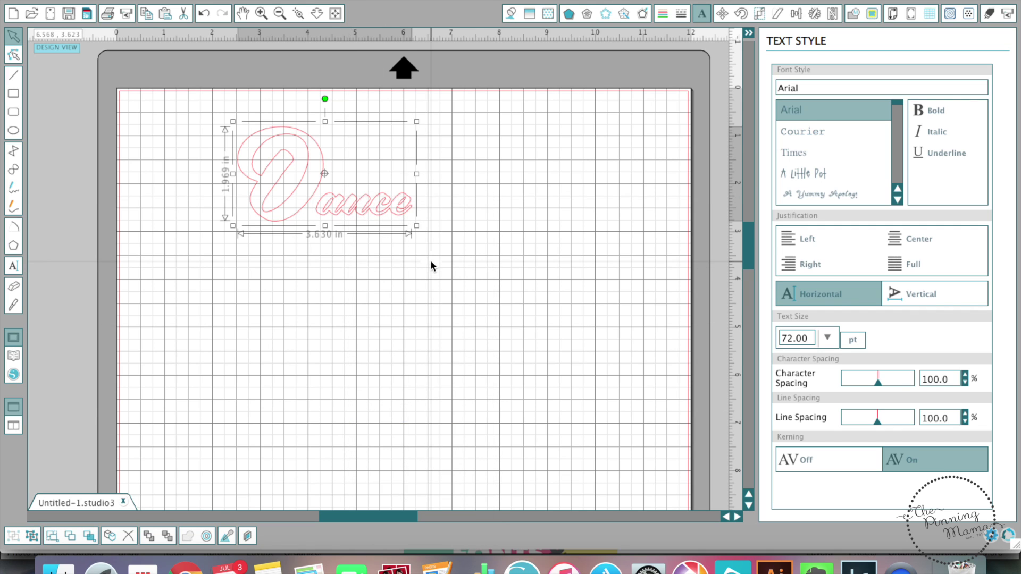
{"action": "left_click_drag", "start_coordinate": [353, 208], "coordinate": [412, 287]}
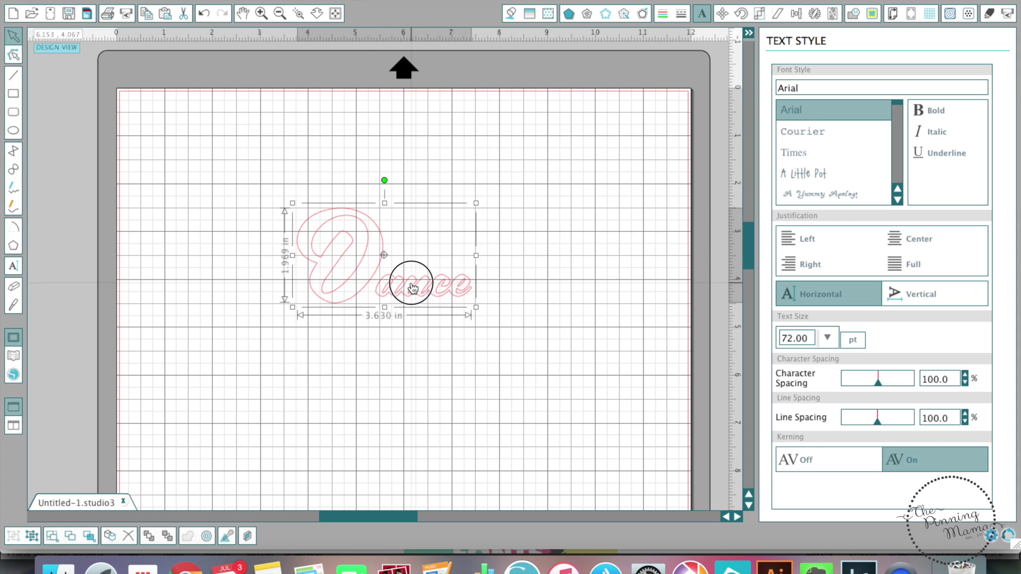
{"action": "left_click", "coordinate": [511, 282]}
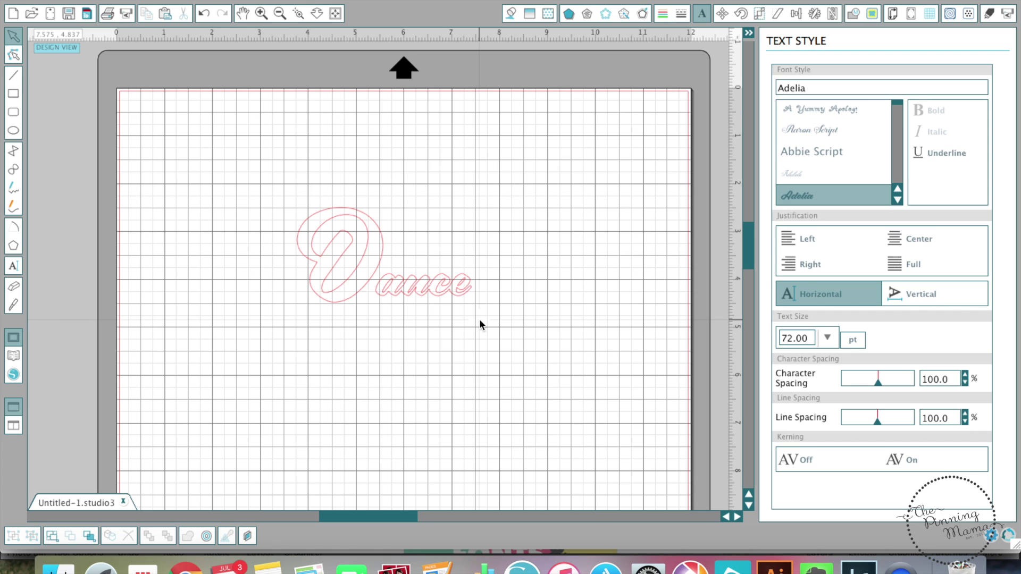
Try a rounded offset around the grouped "Dance" word with the distance set to 0.066 in.
{"action": "left_click", "coordinate": [417, 278]}
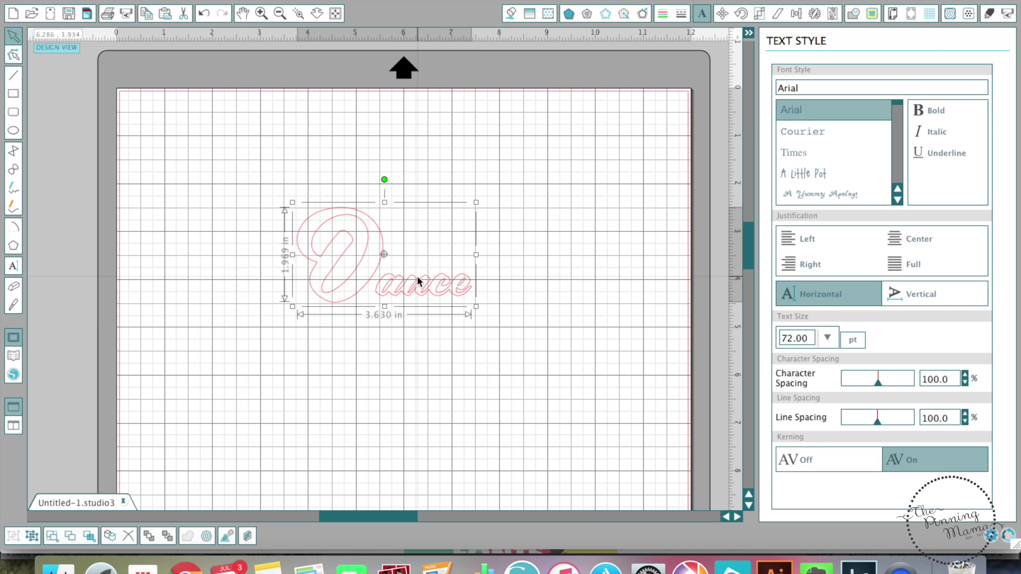
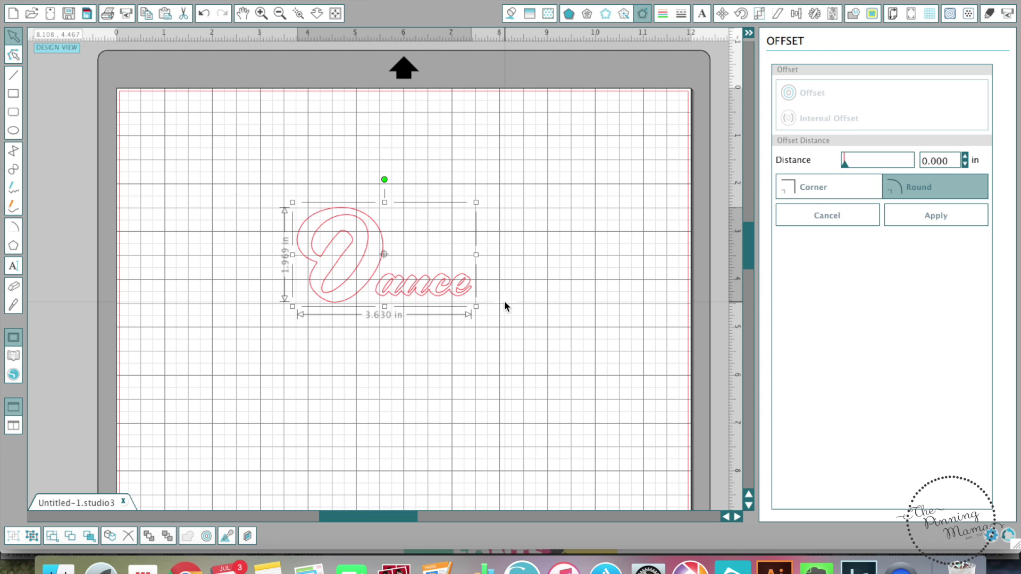
{"action": "left_click_drag", "start_coordinate": [846, 165], "coordinate": [845, 168]}
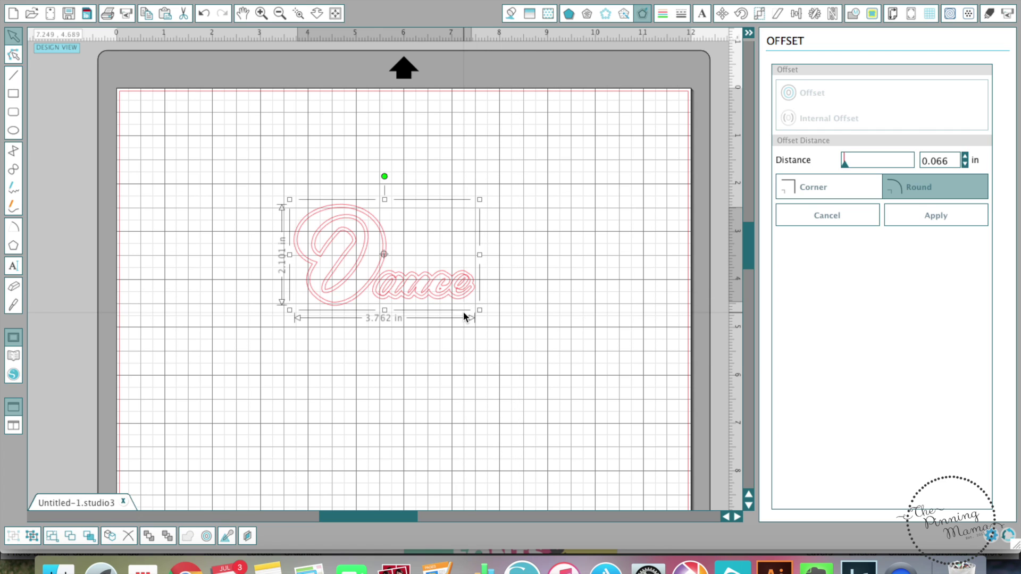
{"action": "left_click", "coordinate": [443, 294]}
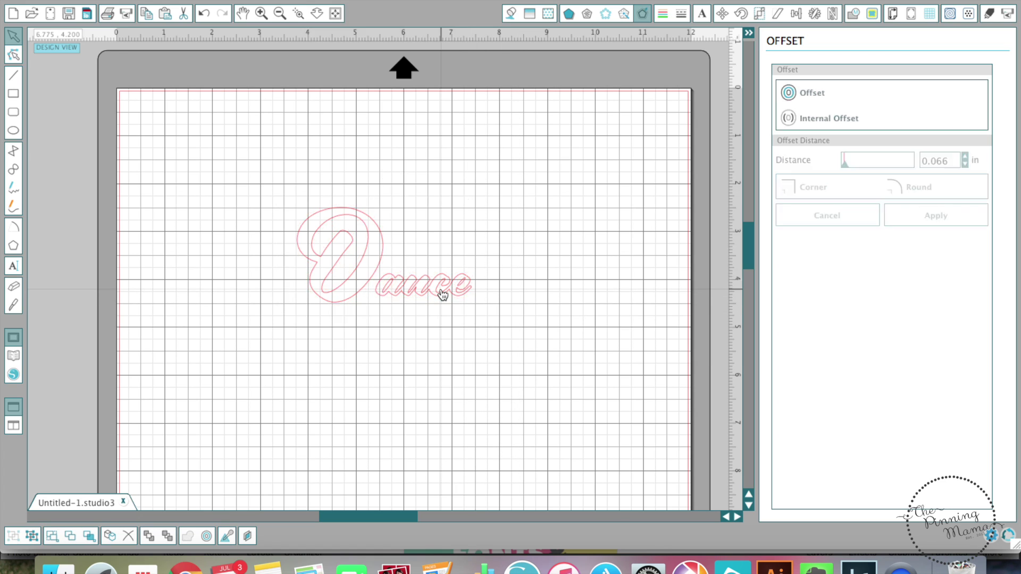
Delete the grouped word and add new text "Dance" in Adelia at 72 pt near the middle of the mat.
{"action": "left_click", "coordinate": [441, 291]}
{"action": "key", "text": "Delete"}
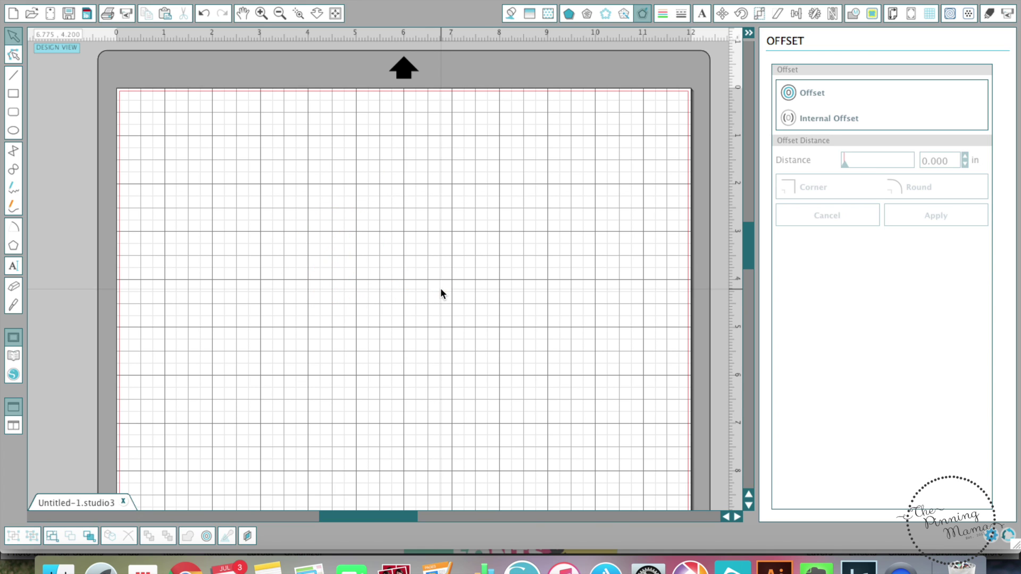
{"action": "left_click", "coordinate": [11, 266]}
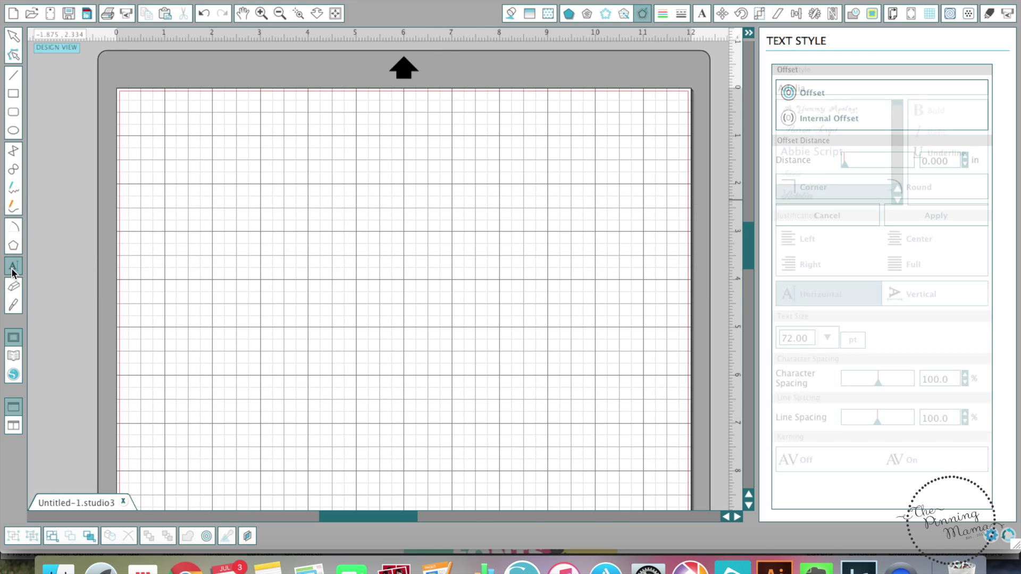
{"action": "left_click", "coordinate": [326, 316]}
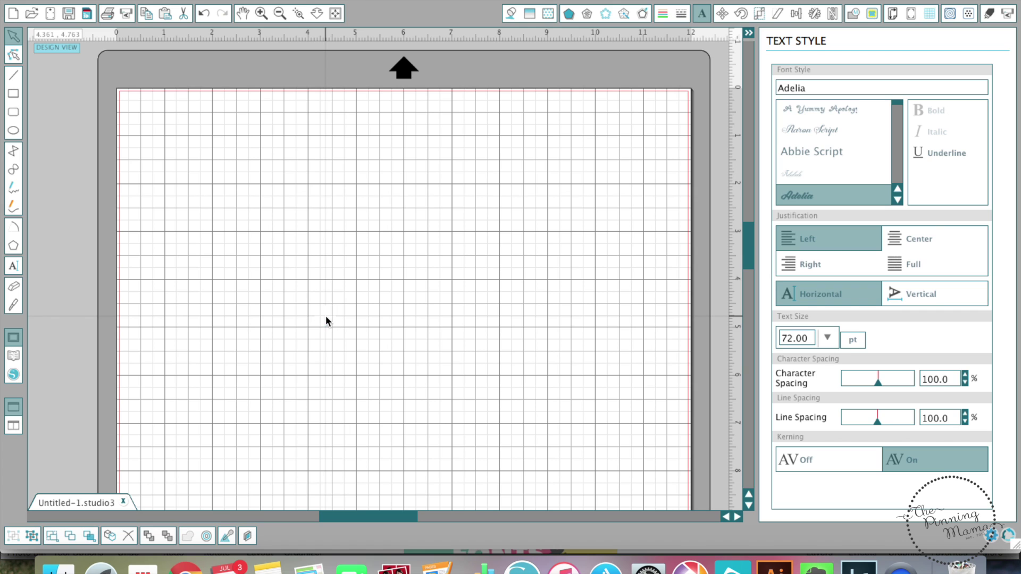
{"action": "type", "text": "D"}
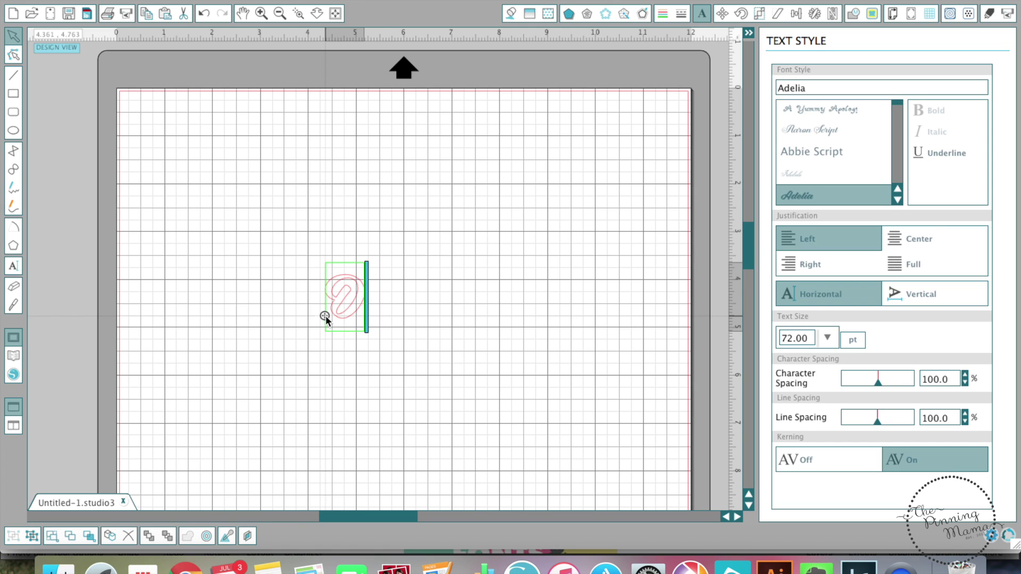
{"action": "type", "text": "ance"}
{"action": "left_click", "coordinate": [420, 355]}
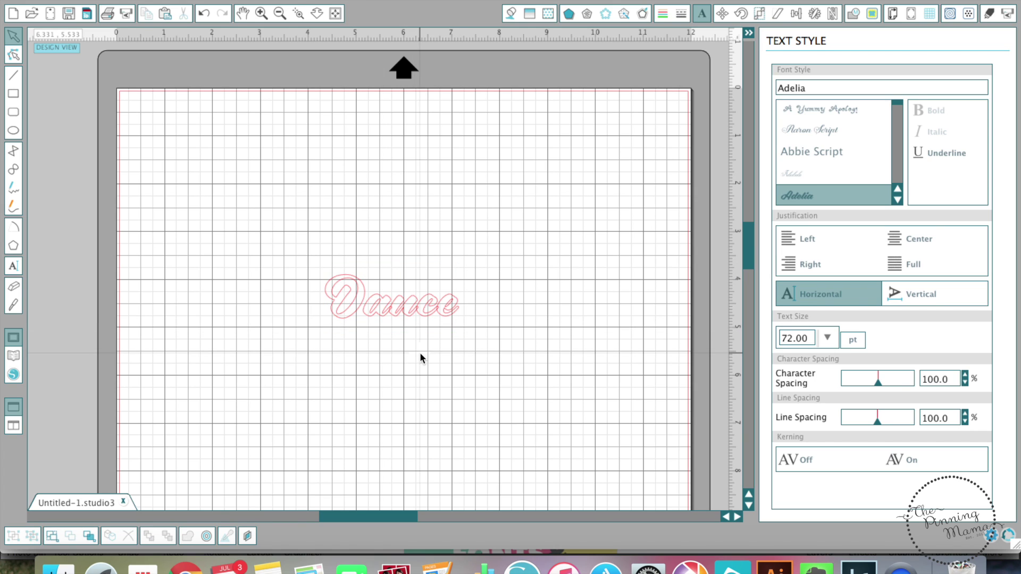
Weld the new "Dance" text and enlarge it to about 7 in wide, positioned centrally across the mat.
{"action": "right_click", "coordinate": [410, 306]}
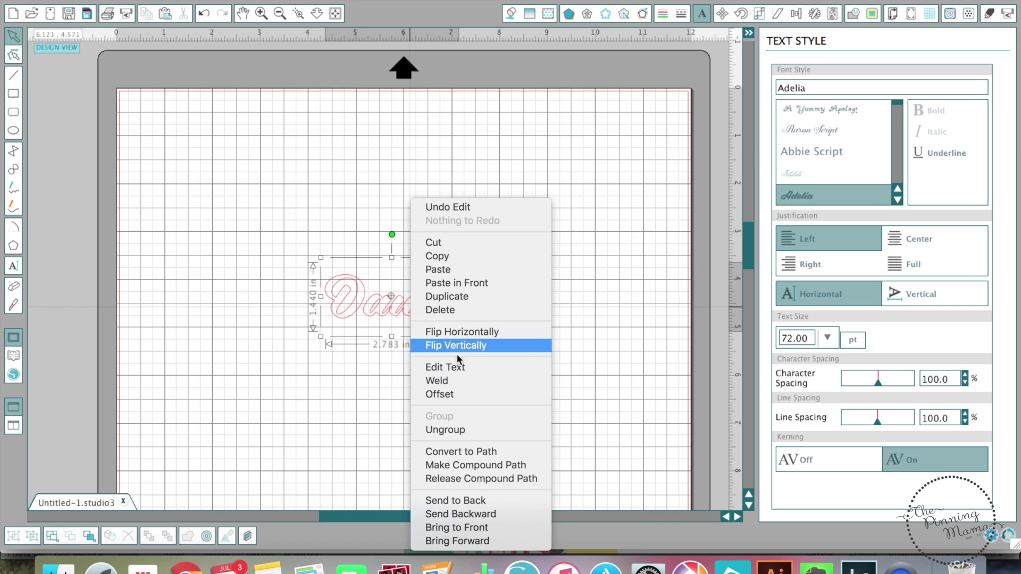
{"action": "left_click", "coordinate": [458, 382]}
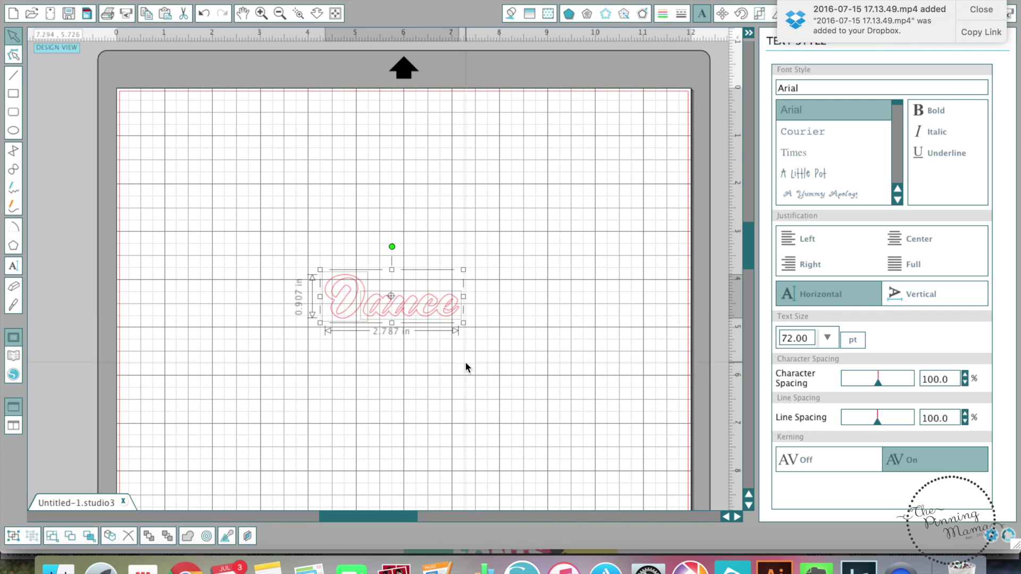
{"action": "left_click_drag", "start_coordinate": [463, 323], "coordinate": [651, 443]}
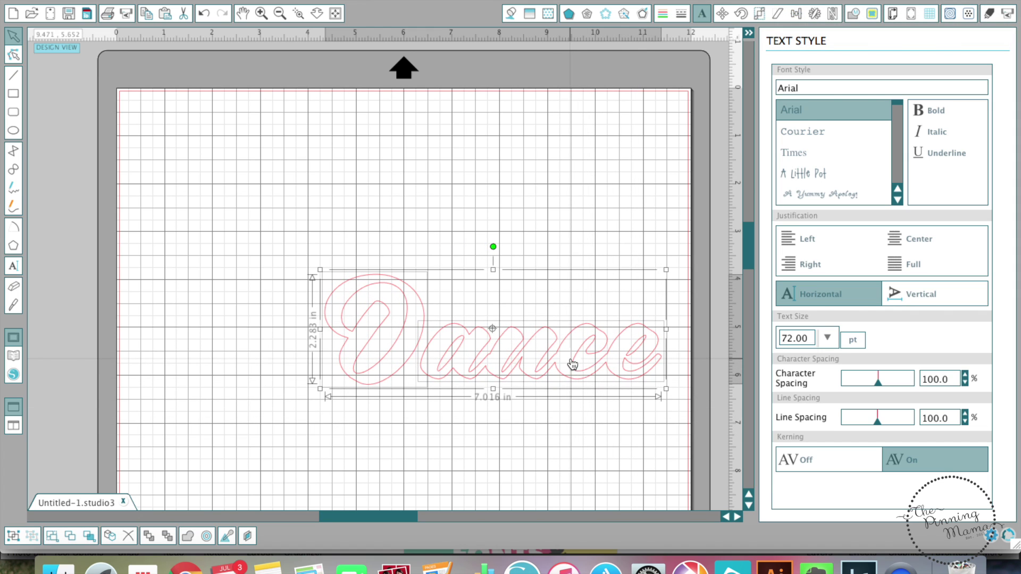
{"action": "left_click_drag", "start_coordinate": [572, 358], "coordinate": [465, 345]}
{"action": "left_click", "coordinate": [483, 420]}
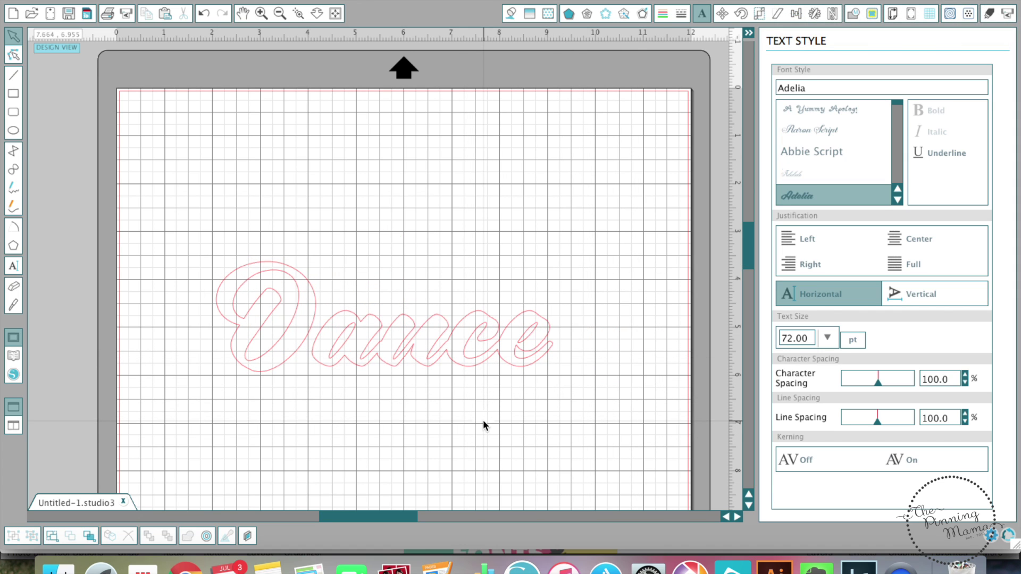
Bring up the offset settings and group the enlarged "D" and "ance" shapes.
{"action": "left_click", "coordinate": [642, 14]}
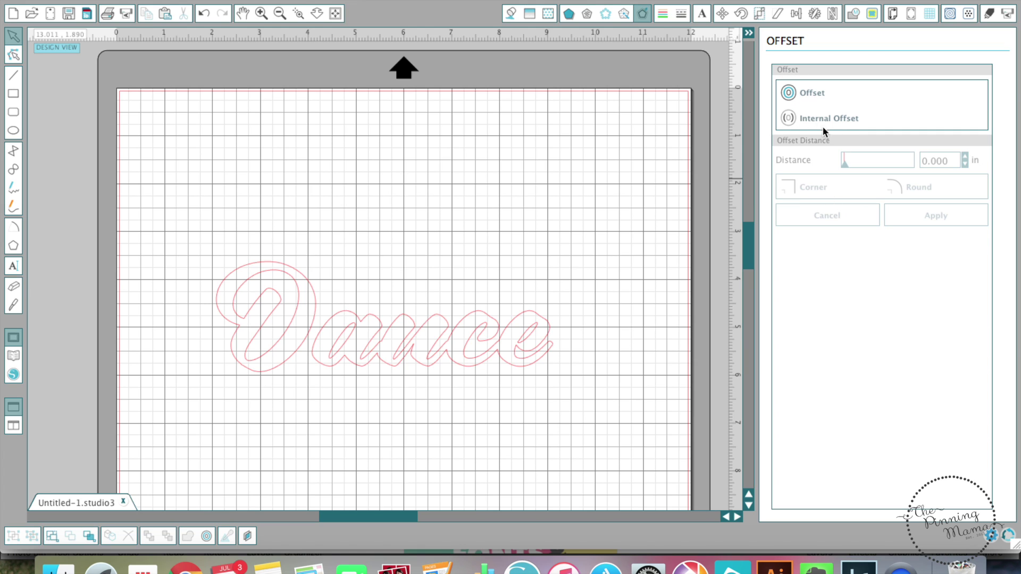
{"action": "left_click", "coordinate": [505, 359]}
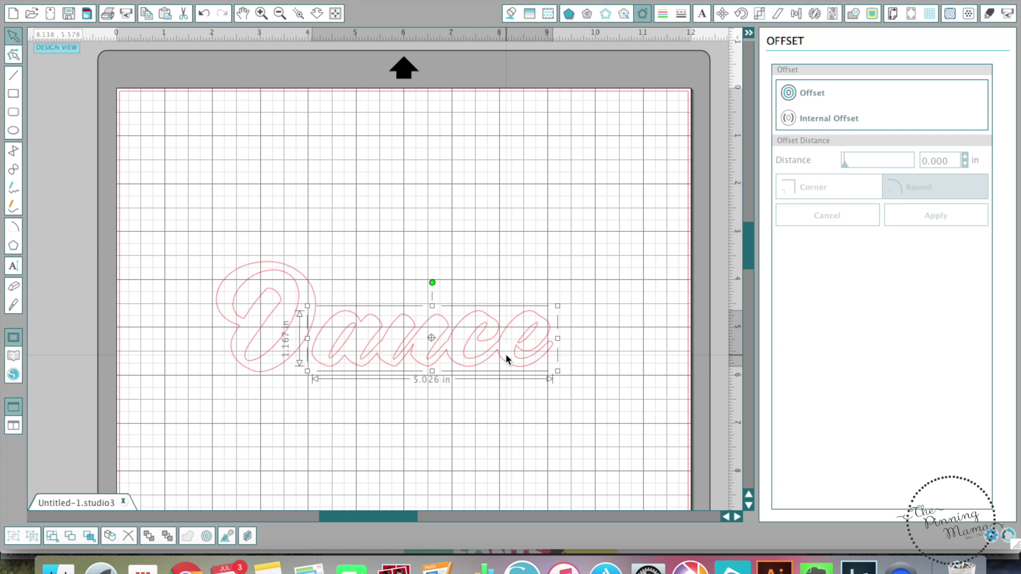
{"action": "left_click", "coordinate": [273, 318], "text": "shift"}
{"action": "left_click", "coordinate": [477, 351]}
{"action": "right_click", "coordinate": [477, 351]}
{"action": "left_click", "coordinate": [515, 429]}
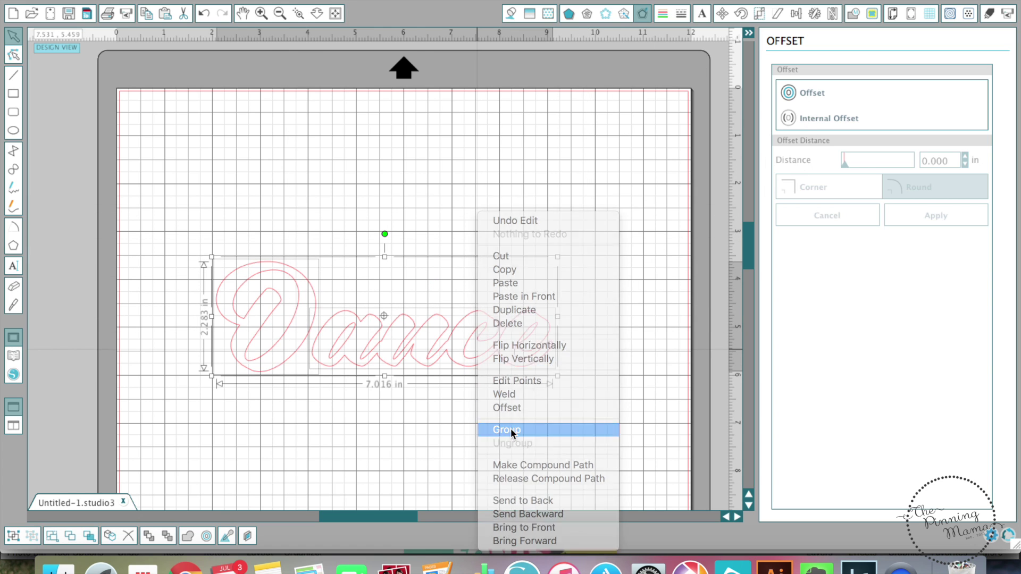
Add a rounded offset around the grouped "Dance" word at a distance of 0.156 in.
{"action": "left_click", "coordinate": [805, 92]}
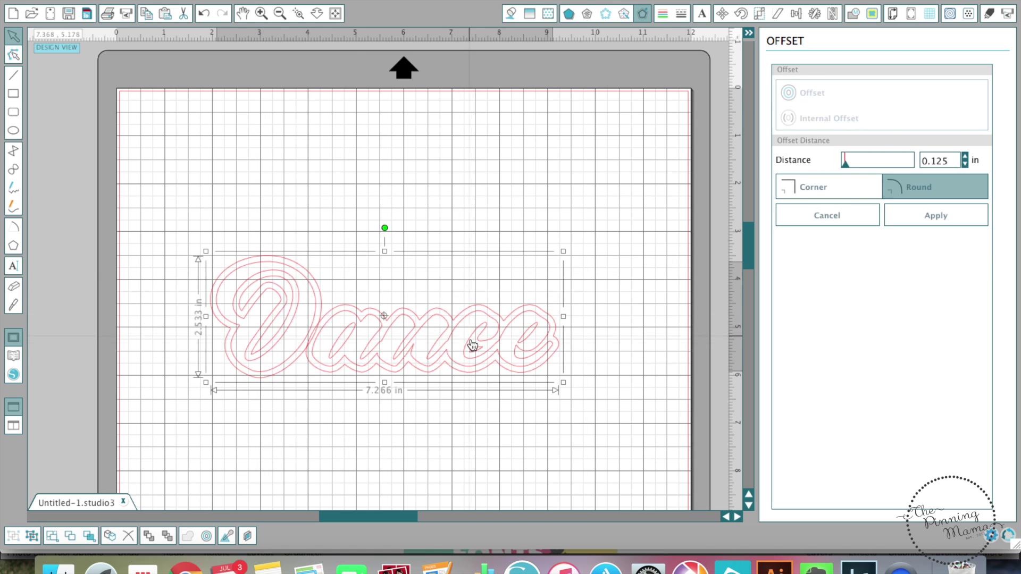
{"action": "left_click_drag", "start_coordinate": [847, 163], "coordinate": [847, 168]}
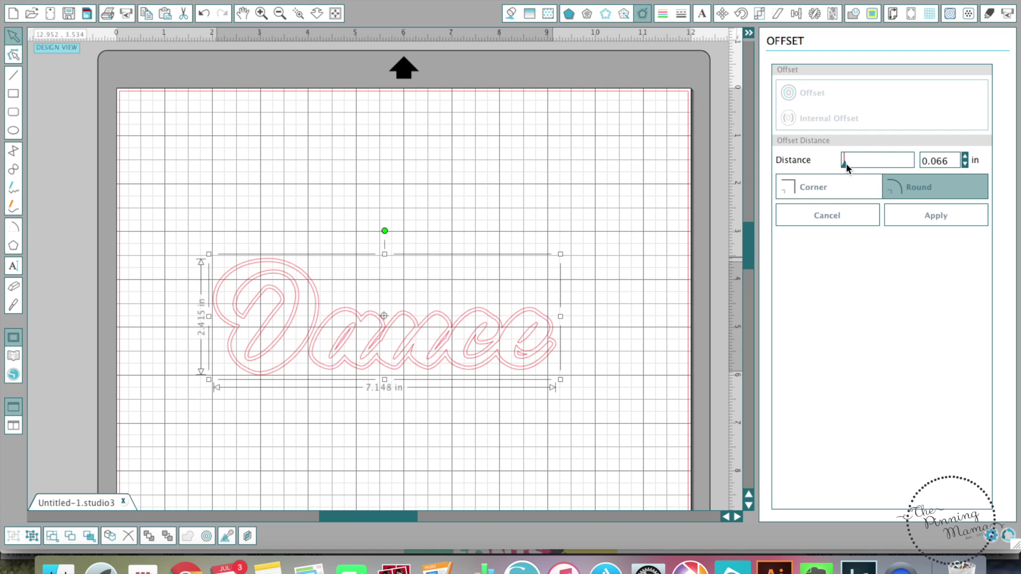
{"action": "double_click", "coordinate": [932, 160]}
{"action": "type", "text": "0.16"}
{"action": "key", "text": "Return"}
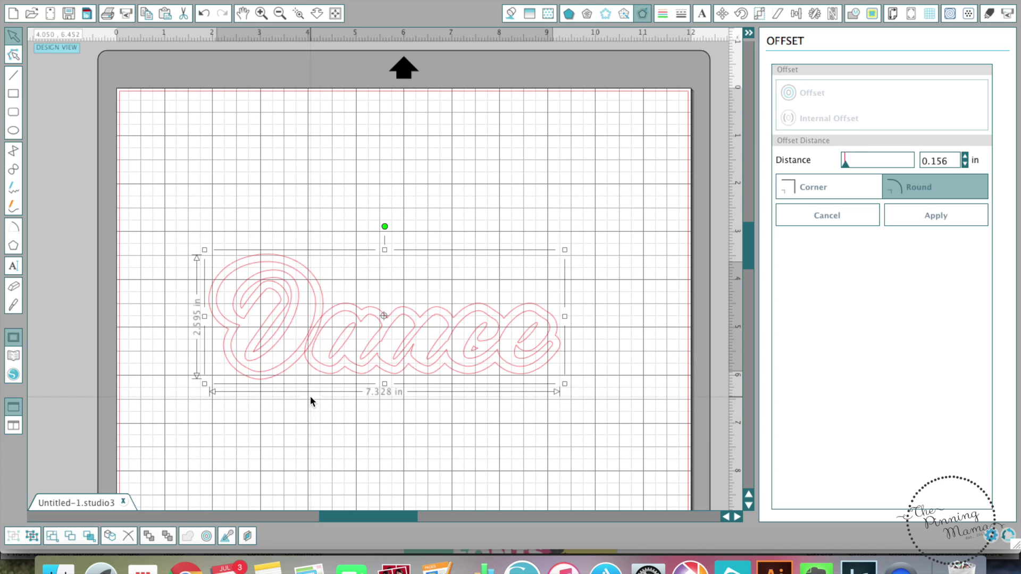
Weld the original "Dance" word inside the offset outline and fill it with bright pink.
{"action": "right_click", "coordinate": [313, 338]}
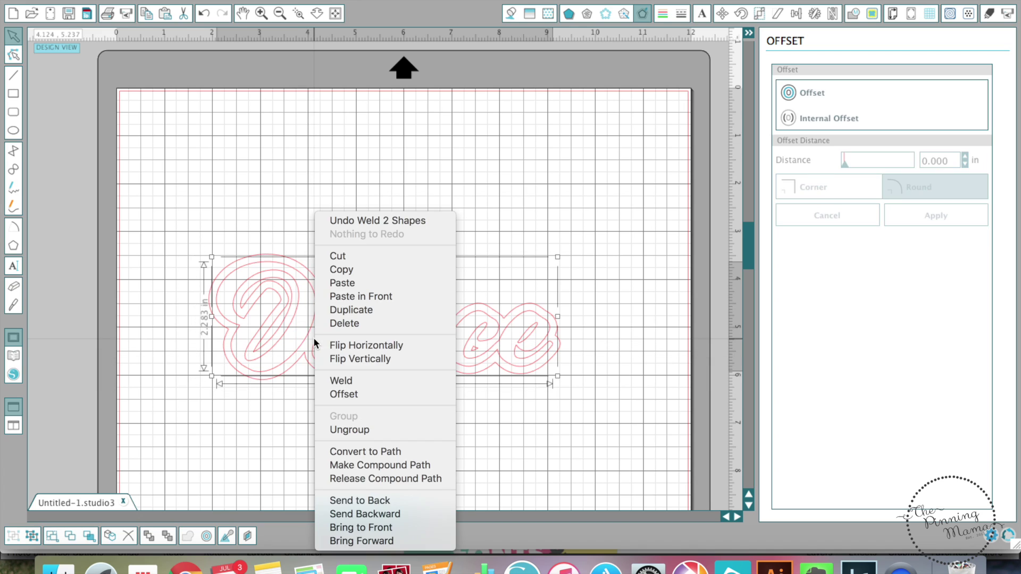
{"action": "left_click", "coordinate": [340, 379]}
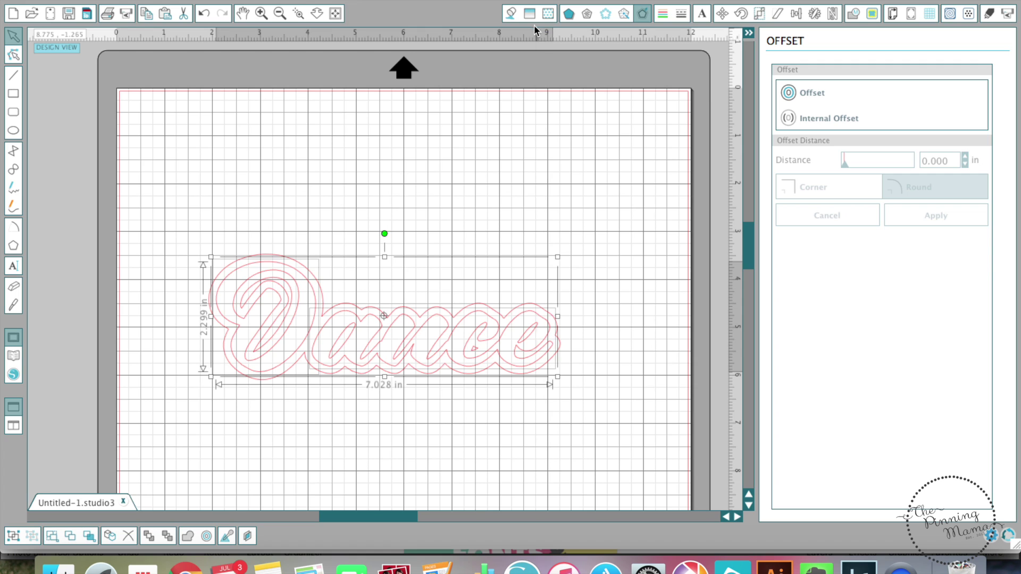
{"action": "left_click", "coordinate": [511, 14]}
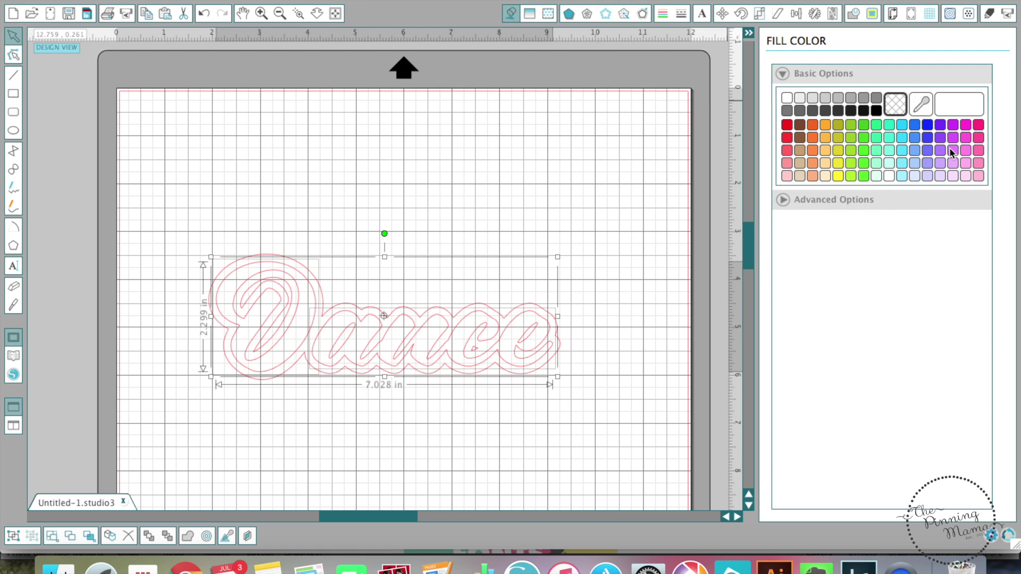
{"action": "left_click", "coordinate": [978, 137]}
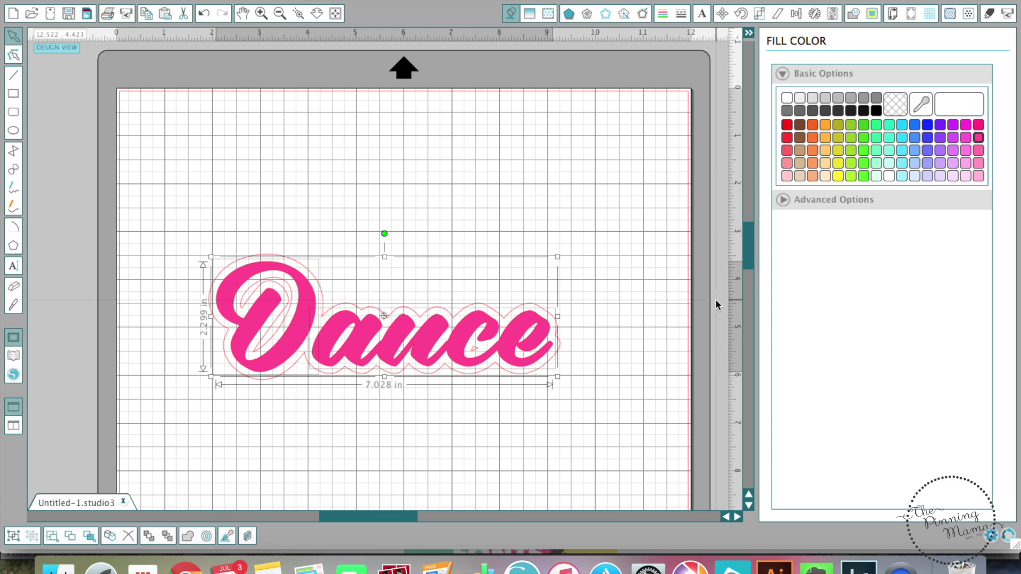
Fill the offset outline around the "Dance" word with bright yellow.
{"action": "left_click", "coordinate": [573, 373]}
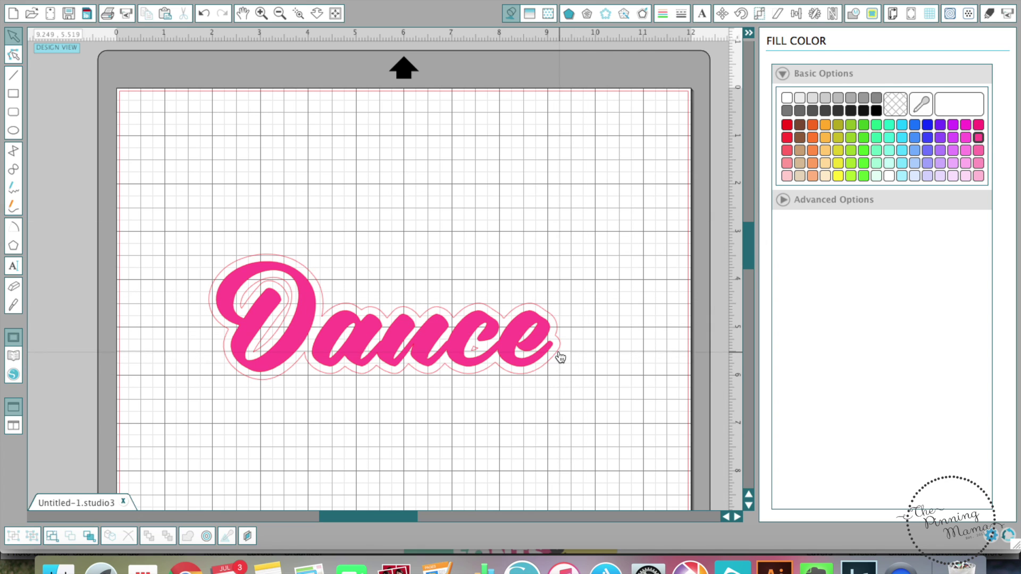
{"action": "left_click", "coordinate": [555, 349]}
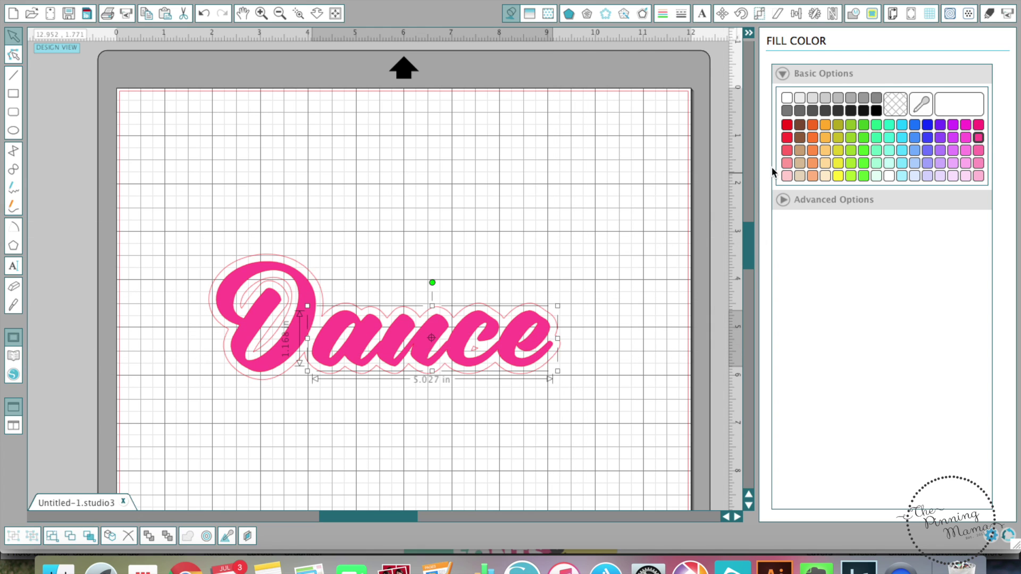
{"action": "left_click", "coordinate": [837, 175]}
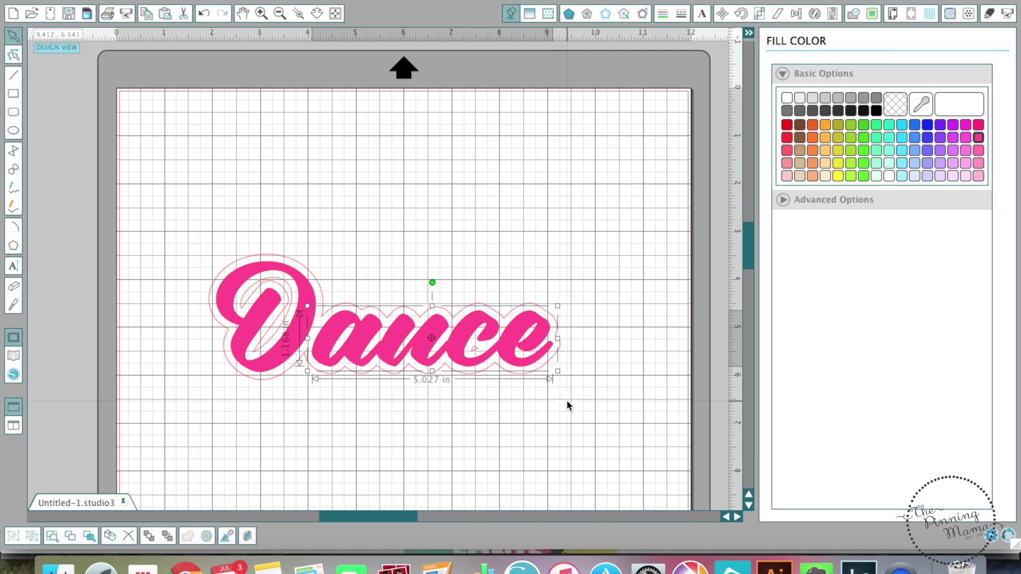
{"action": "left_click", "coordinate": [253, 383]}
{"action": "left_click", "coordinate": [256, 378]}
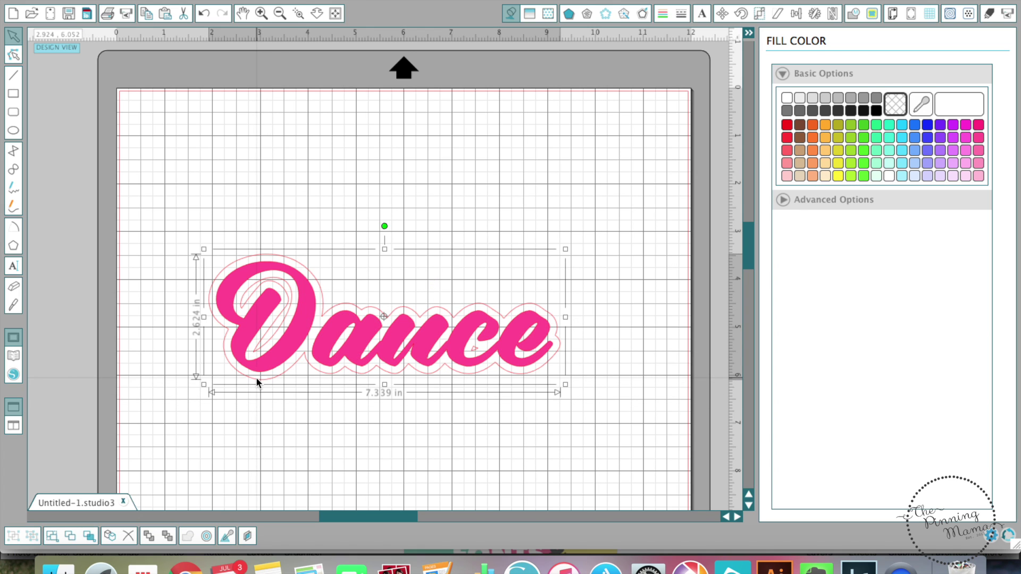
{"action": "left_click", "coordinate": [838, 176]}
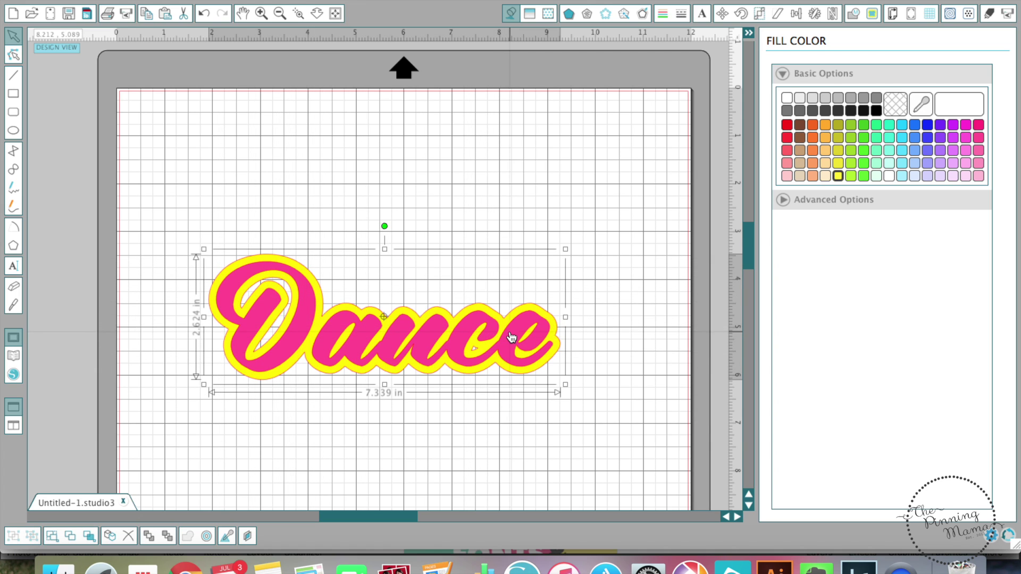
Move the pink "D" and "ance" shapes together to the mat's upper-left corner and the yellow offset down below them near the left margin.
{"action": "left_click", "coordinate": [430, 414]}
{"action": "left_click", "coordinate": [405, 351]}
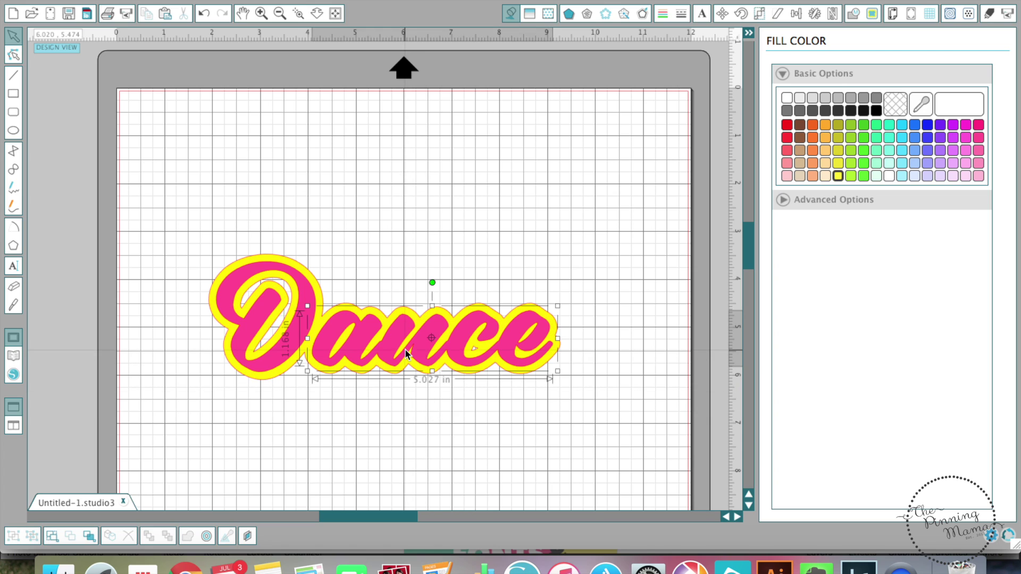
{"action": "left_click", "coordinate": [277, 355], "text": "shift"}
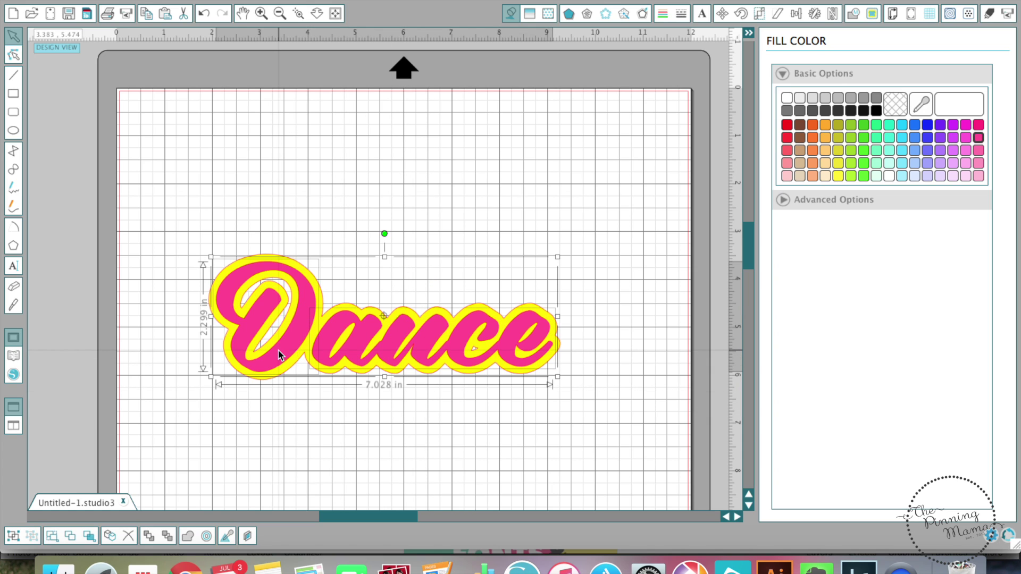
{"action": "right_click", "coordinate": [335, 340]}
{"action": "left_click", "coordinate": [335, 341]}
{"action": "left_click", "coordinate": [370, 336]}
{"action": "left_click_drag", "start_coordinate": [369, 336], "coordinate": [284, 176]}
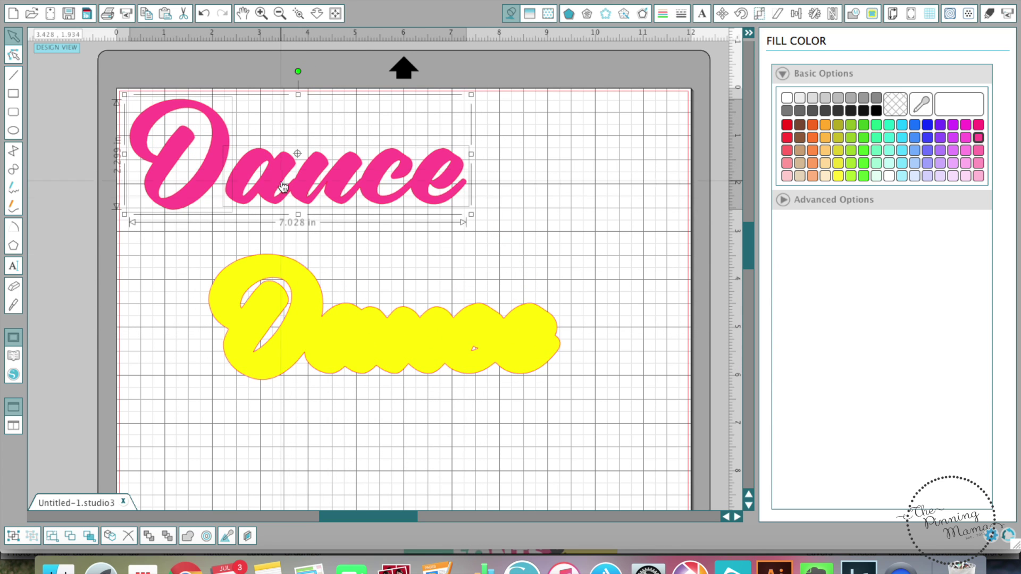
{"action": "left_click_drag", "start_coordinate": [385, 314], "coordinate": [307, 398]}
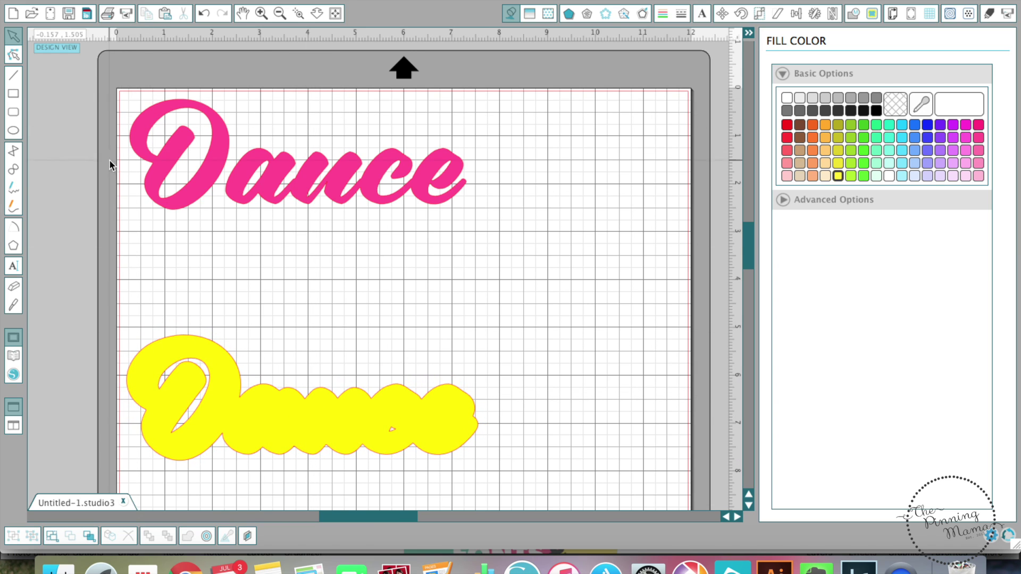